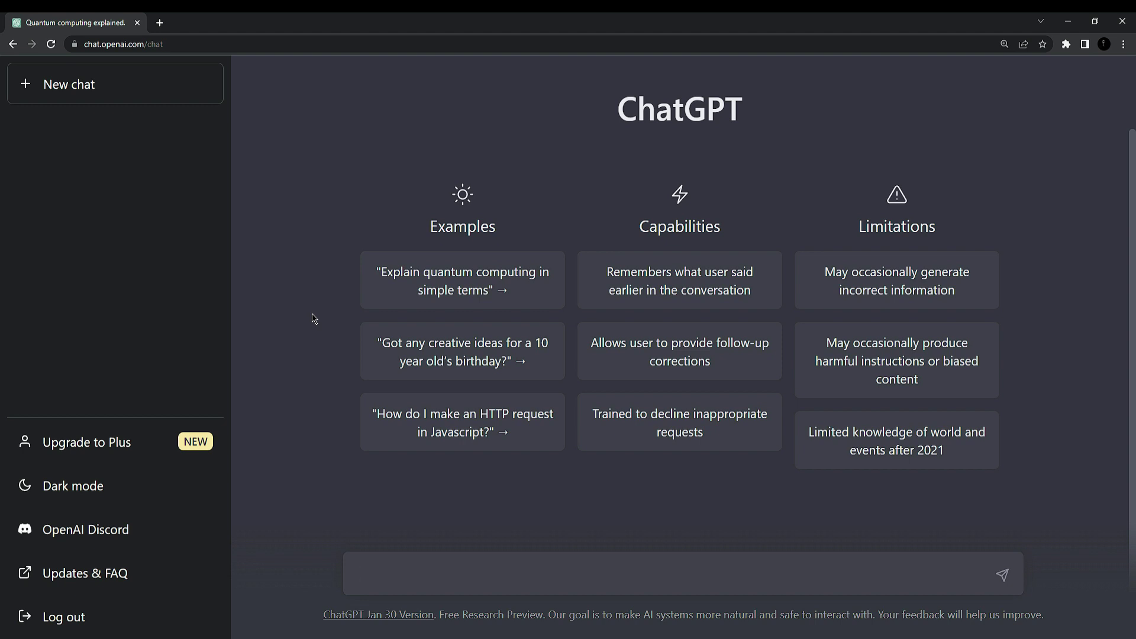
# Step: Ask ChatGPT for a simple, well-written, easy-to-understand employee cafeteria management use case
pyautogui.click(405, 563)
pyautogui.click(405, 566)
pyautogui.write('w')
pyautogui.press('BackSpace')
pyautogui.press('BackSpace')
pyautogui.write('Write  a simple use case for a cafeteria management for employees.')
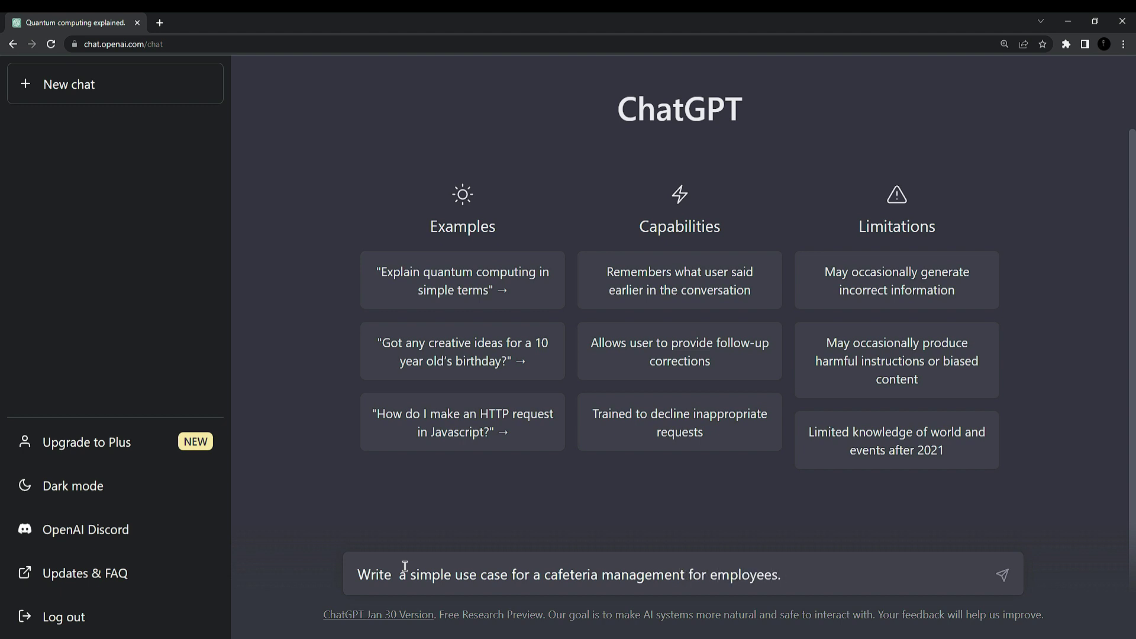
pyautogui.write(' It sh/oud')
pyautogui.press('BackSpace')
pyautogui.press('BackSpace')
pyautogui.press('BackSpace')
pyautogui.write('ould be wee')
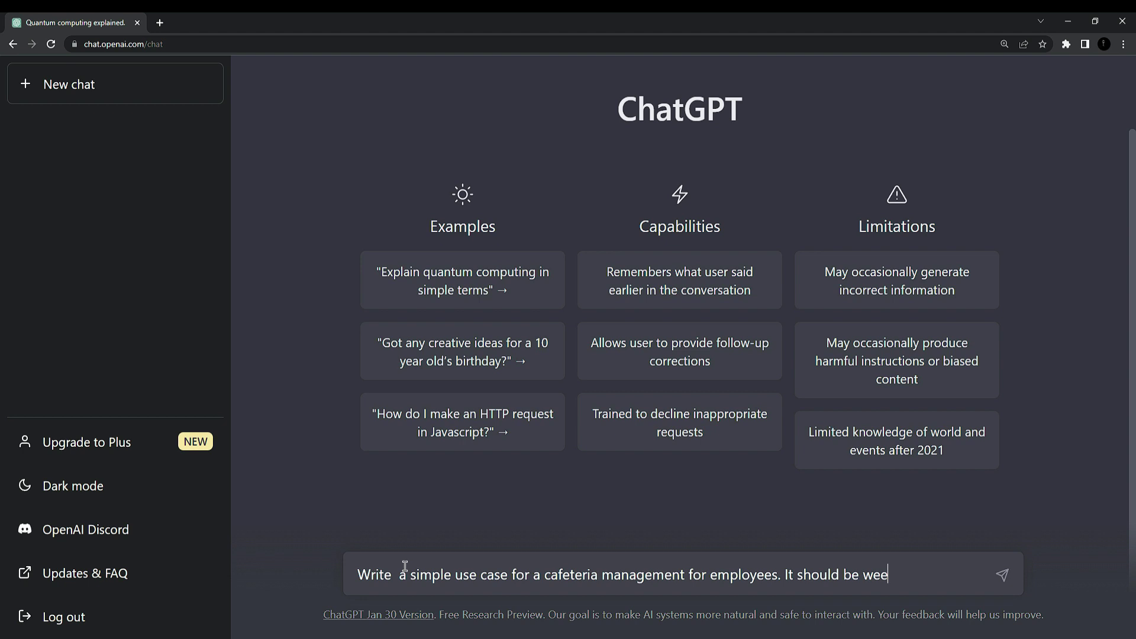
pyautogui.press('BackSpace')
pyautogui.press('BackSpace')
pyautogui.write('ll written, eastabtablished, and easy to understand.')
pyautogui.press('Return')
# Step: Maximise the browser window and read through the five-paragraph use case reply
pyautogui.doubleClick(224, 18)
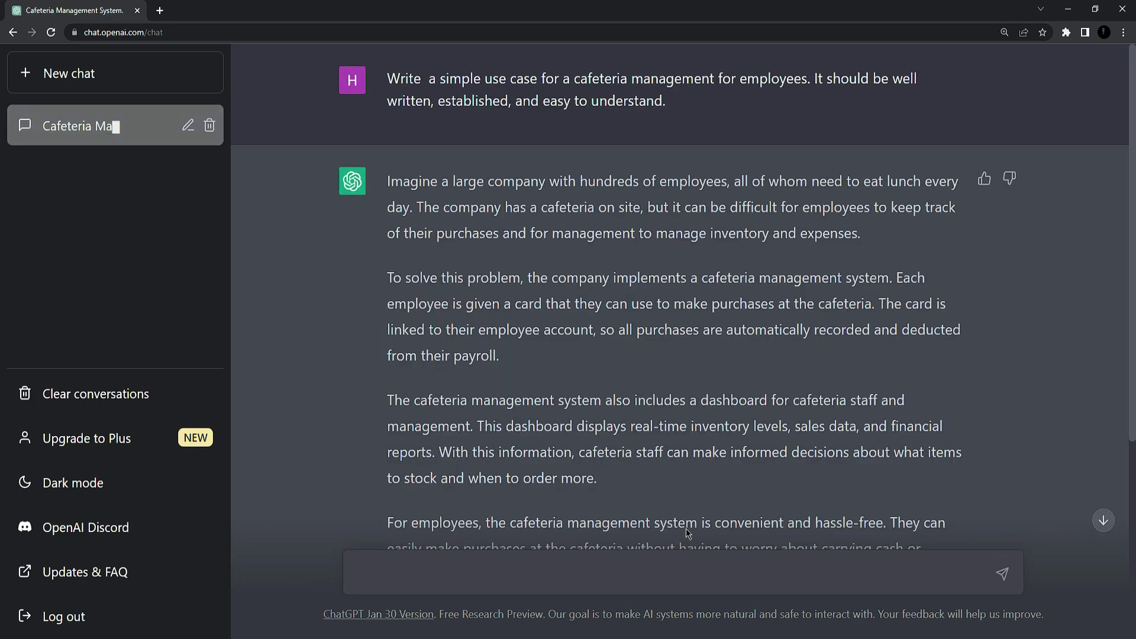
pyautogui.scroll(-5, 733, 453)
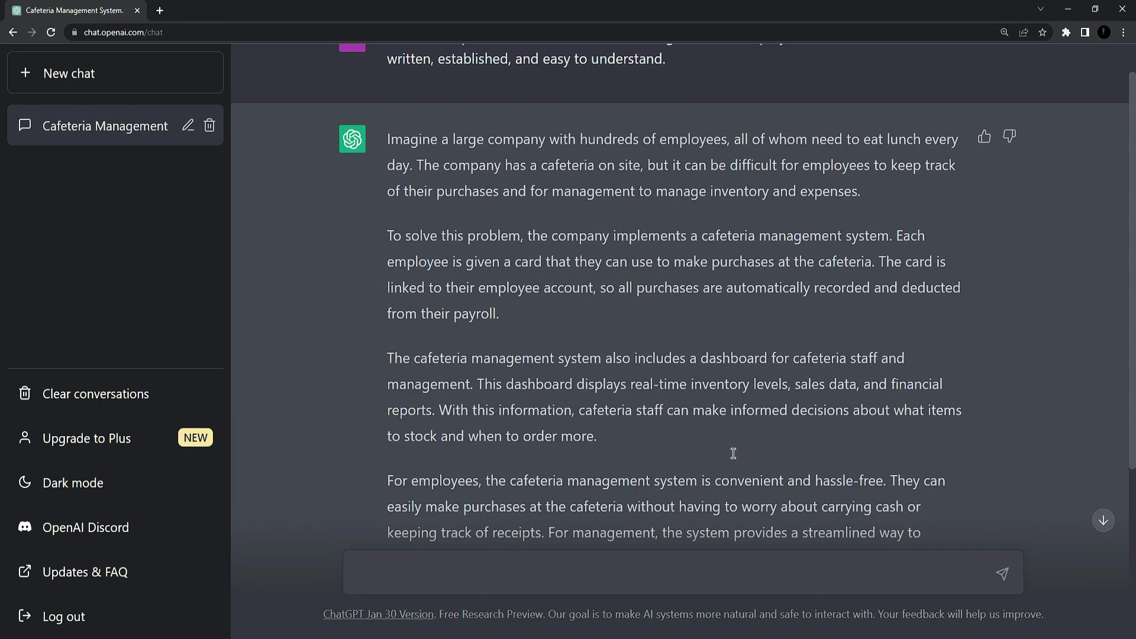
pyautogui.scroll(5, 734, 453)
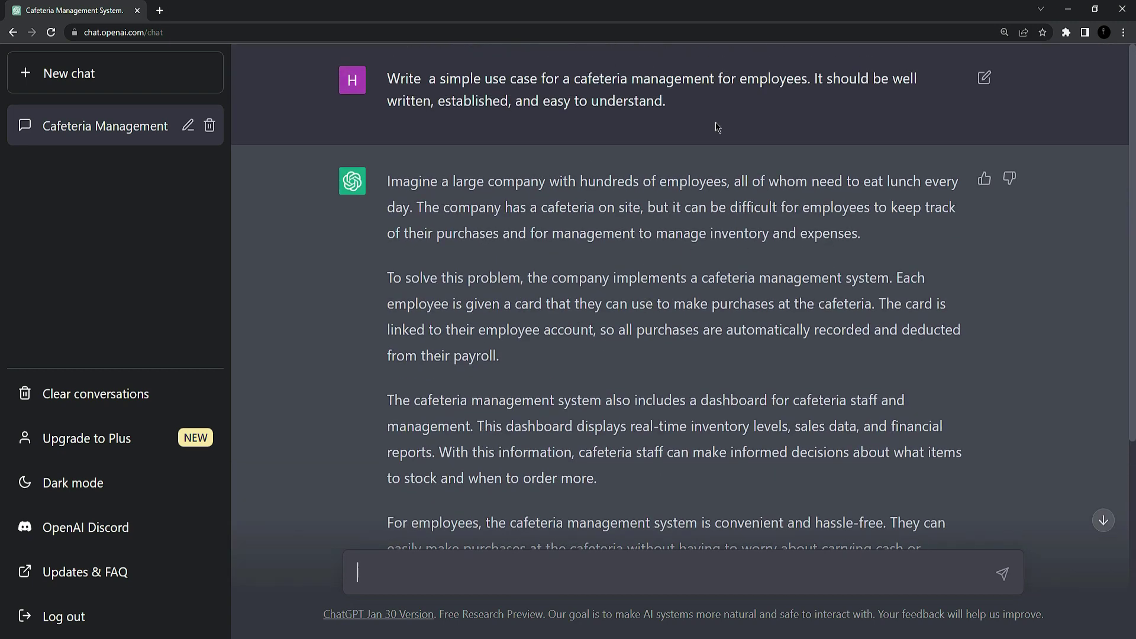
pyautogui.scroll(-5, 565, 330)
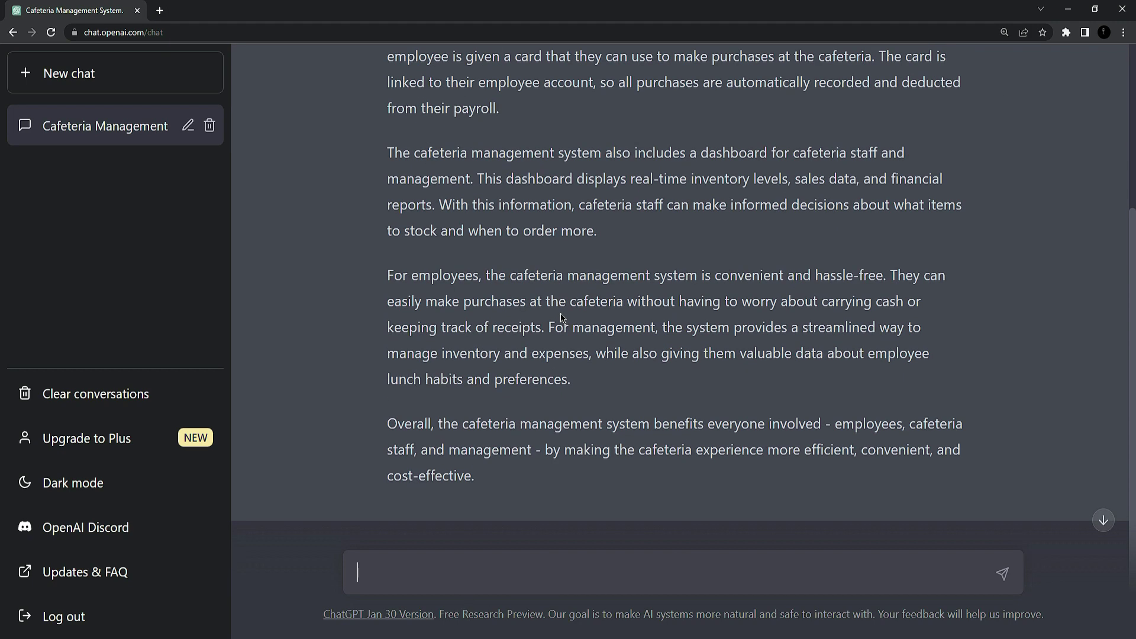
# Step: Send the follow-up prompt 'define data model for this use case.'
pyautogui.write('define model')
pyautogui.press('BackSpace')
pyautogui.press('BackSpace')
pyautogui.press('BackSpace')
pyautogui.press('BackSpace')
pyautogui.press('BackSpace')
pyautogui.press('BackSpace')
pyautogui.write('data model for ')
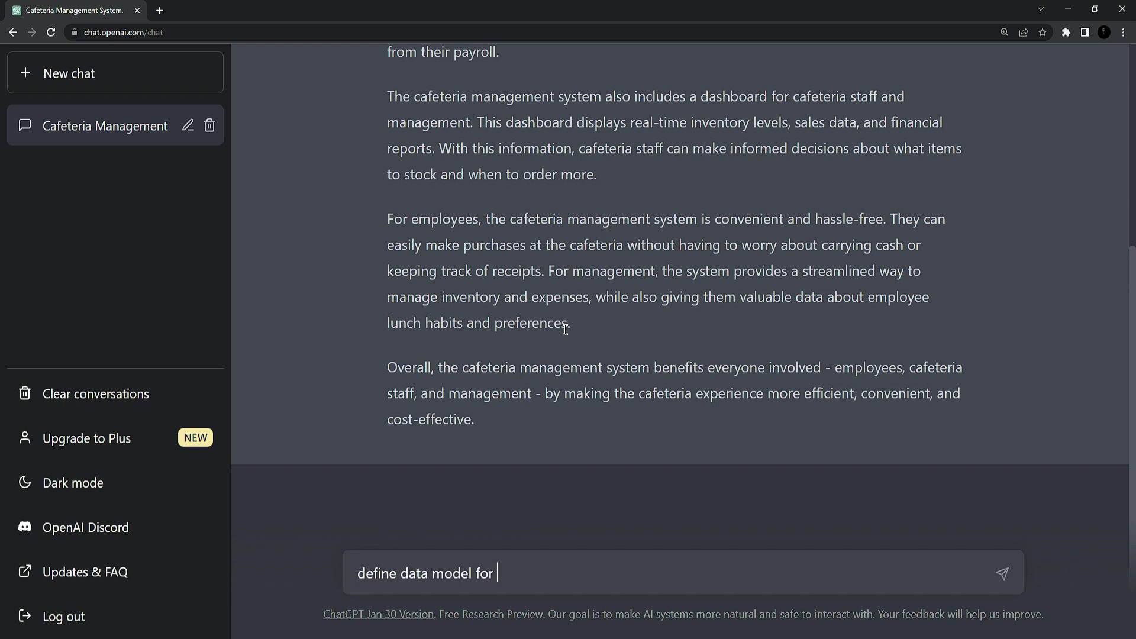
pyautogui.write('this use case/')
pyautogui.press('Return')
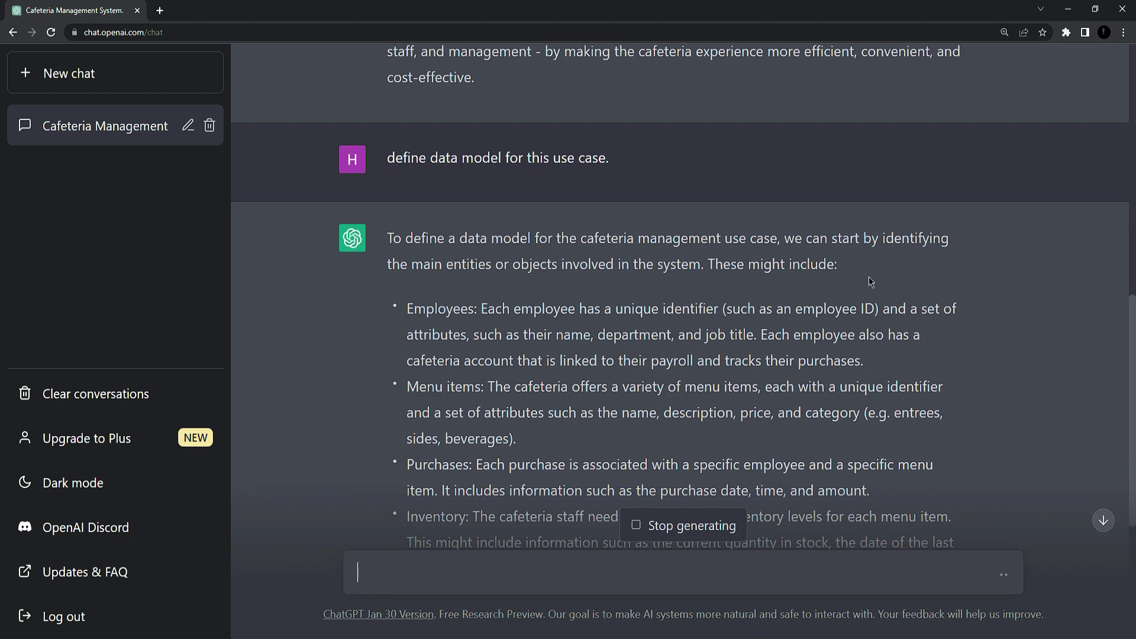
# Step: Read the data model covering Employees, MenuItems, Purchases, Inventory and FinancialRecords tables
pyautogui.scroll(-2, 869, 276)
pyautogui.scroll(1, 454, 193)
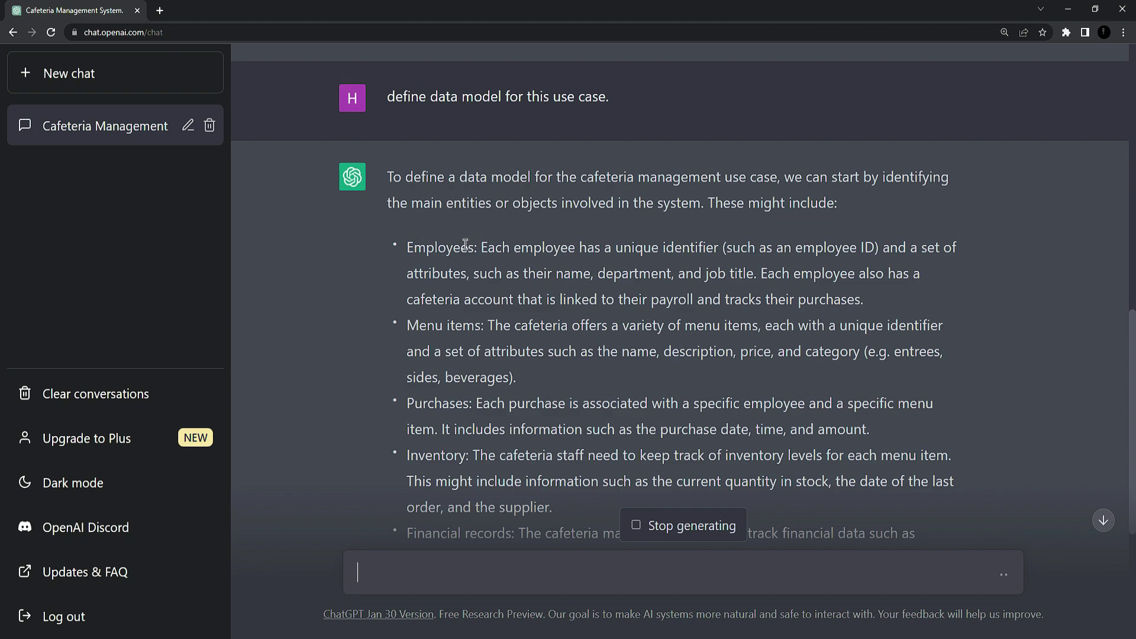
pyautogui.scroll(-3, 420, 272)
pyautogui.scroll(15, 435, 161)
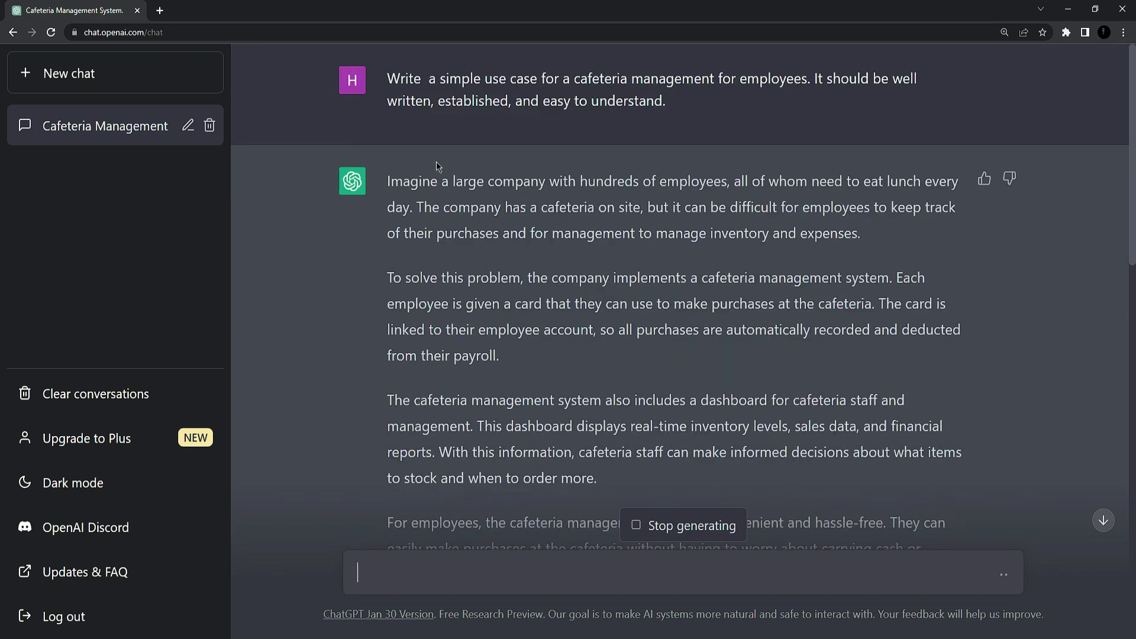
pyautogui.scroll(-12, 616, 306)
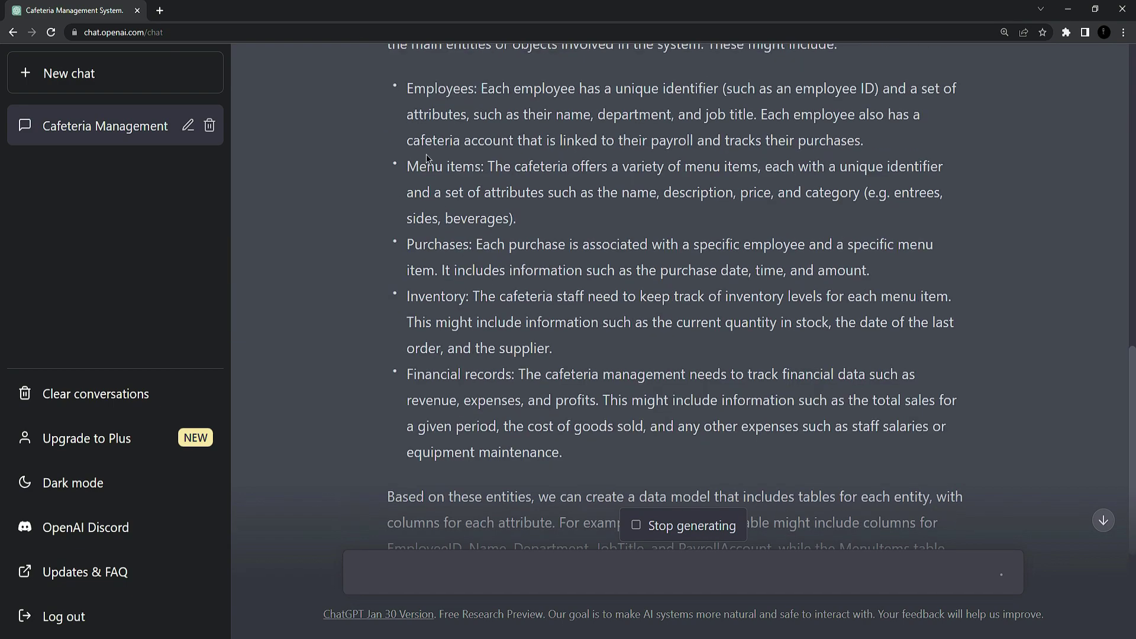
pyautogui.scroll(-2, 442, 266)
pyautogui.scroll(-5, 455, 237)
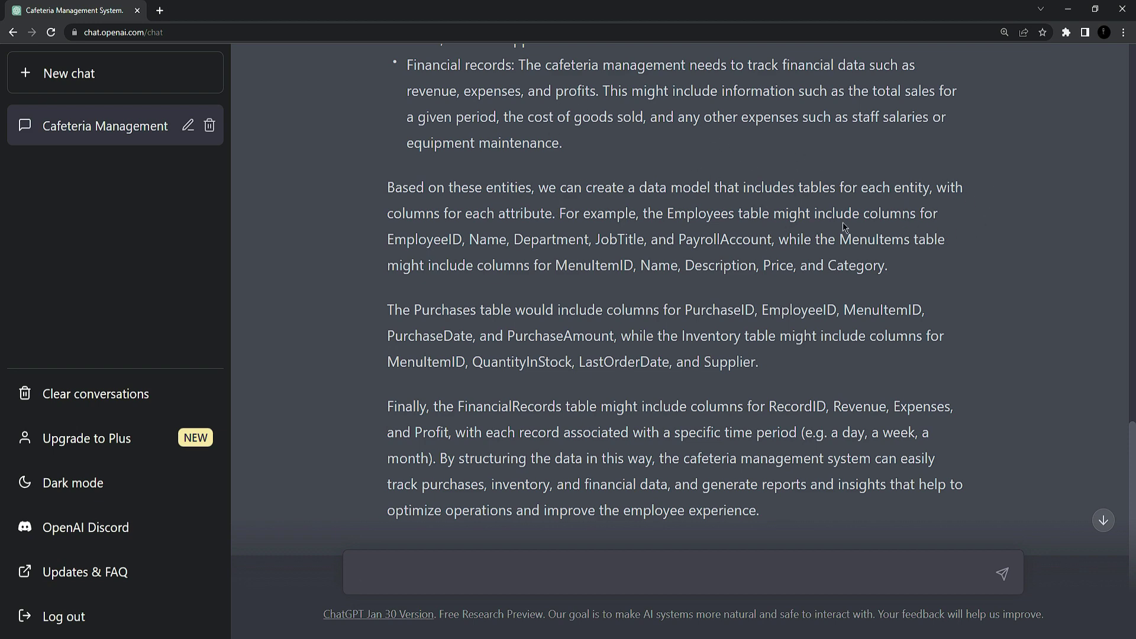
pyautogui.scroll(-2, 494, 244)
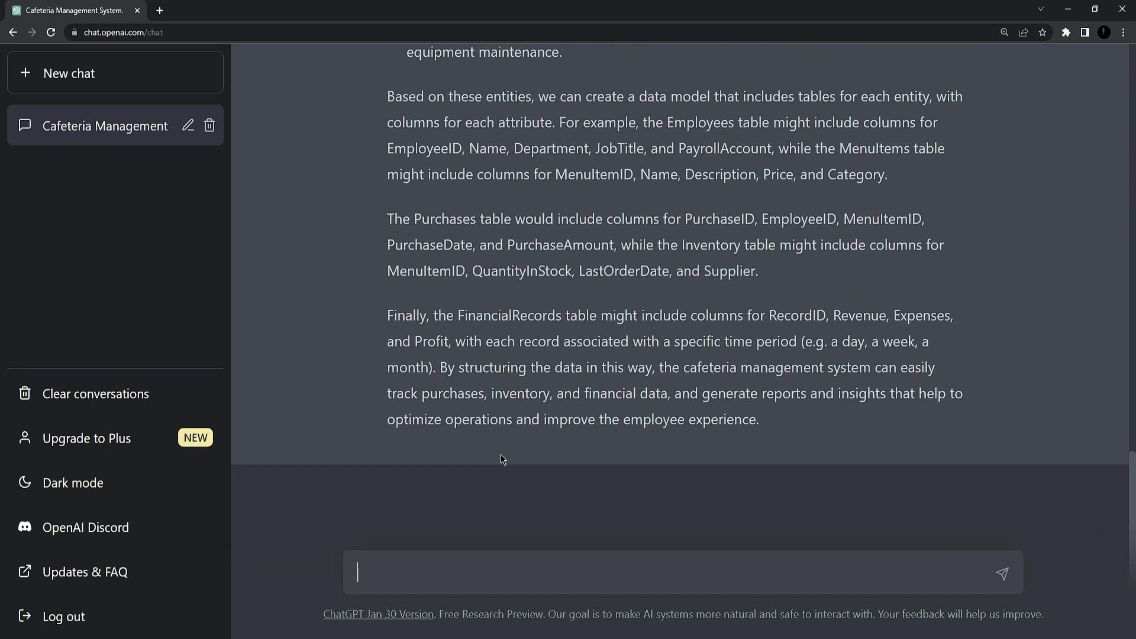
# Step: Send the prompt 'give data model in more details with tabular format'
pyautogui.click(503, 567)
pyautogui.write('give data model in more details  with tabular format')
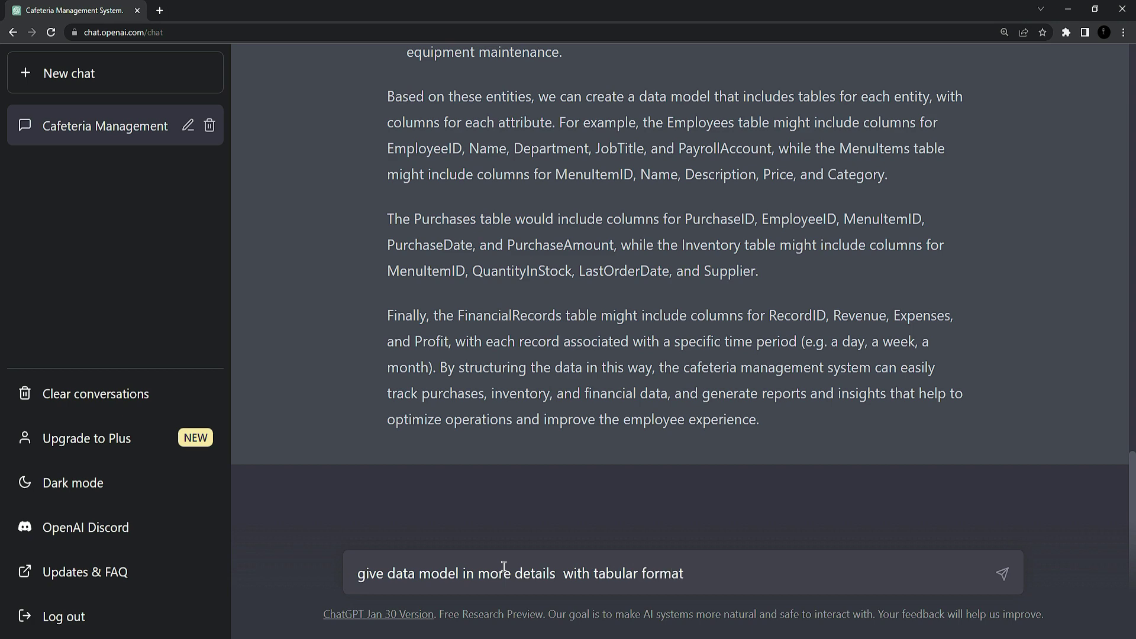
pyautogui.press('Return')
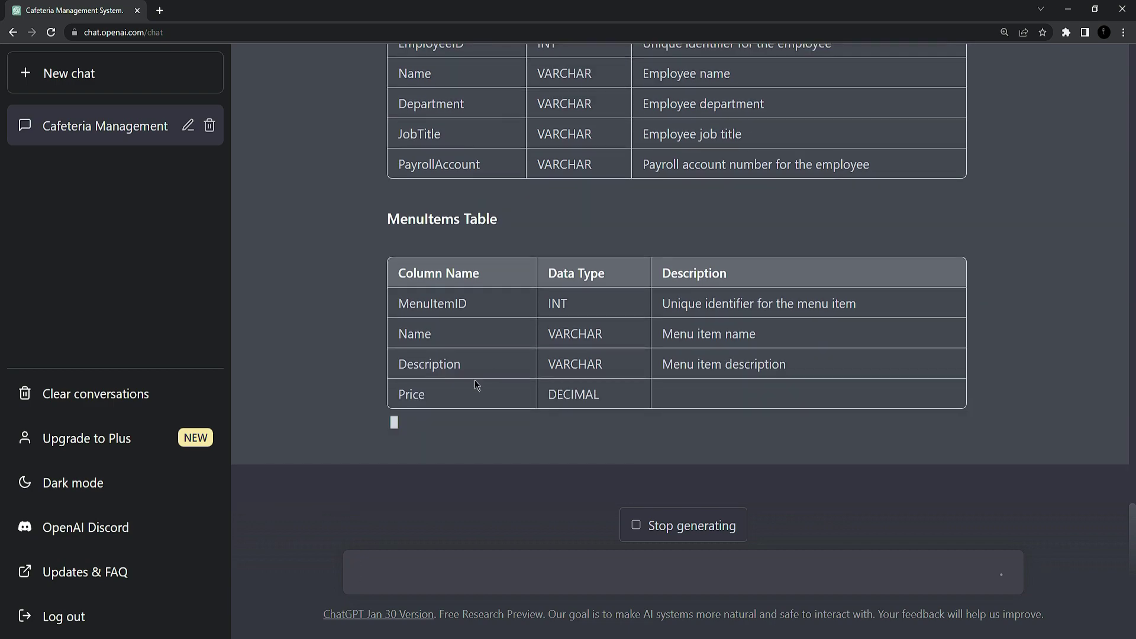
# Step: Review the column tables through FinancialRecords and the summary paragraph
pyautogui.scroll(15, 615, 343)
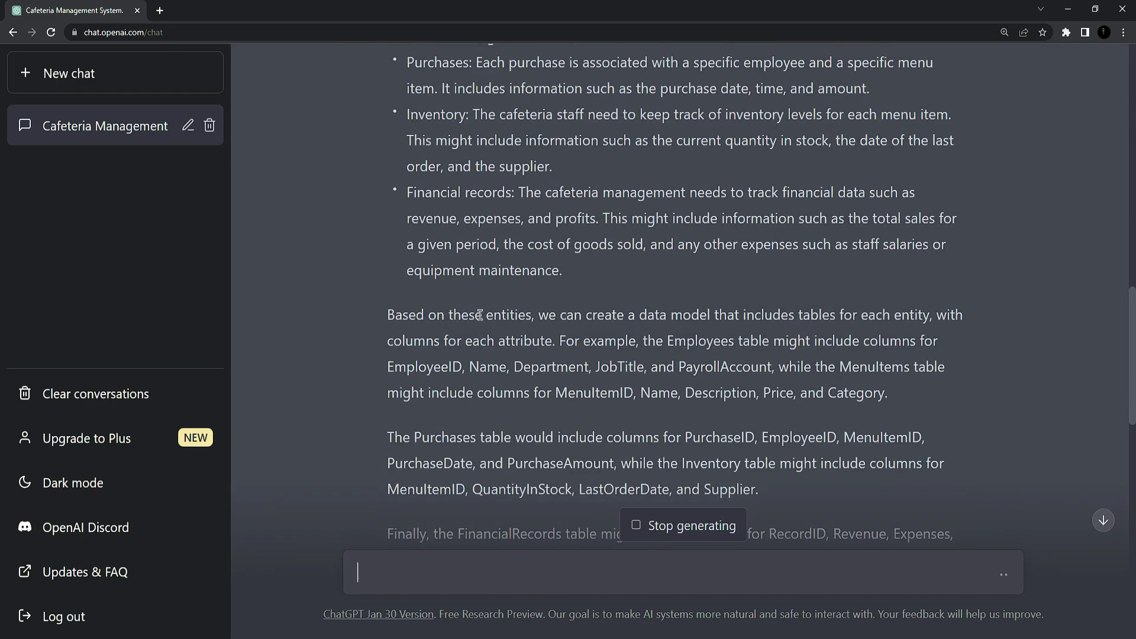
pyautogui.scroll(-5, 450, 279)
pyautogui.scroll(-10, 450, 280)
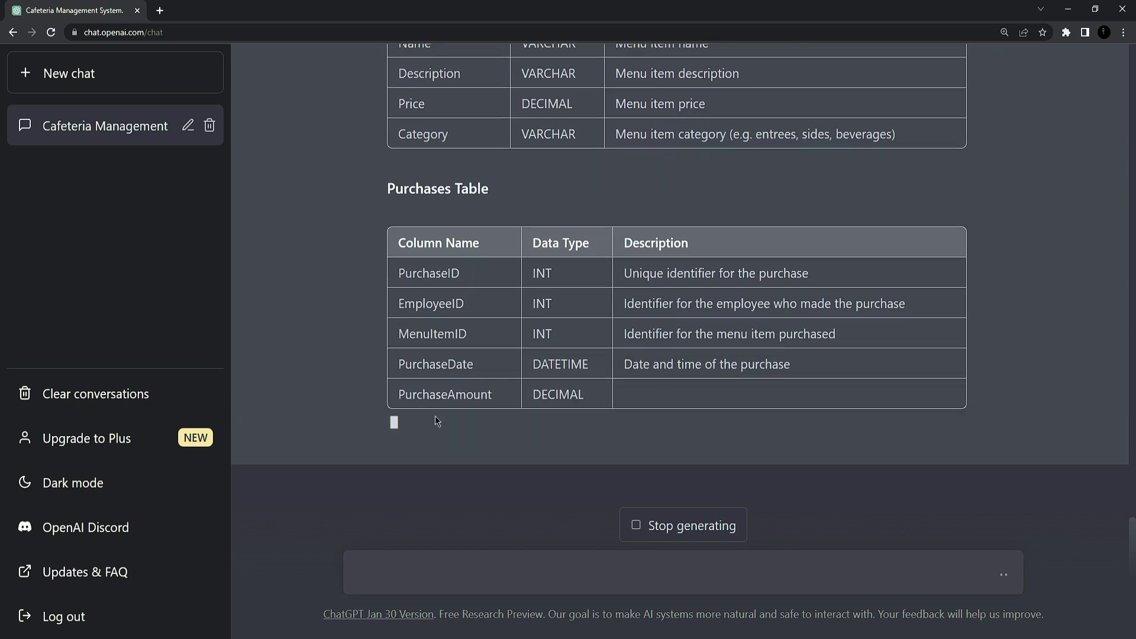
pyautogui.scroll(4, 461, 324)
pyautogui.scroll(-2, 461, 324)
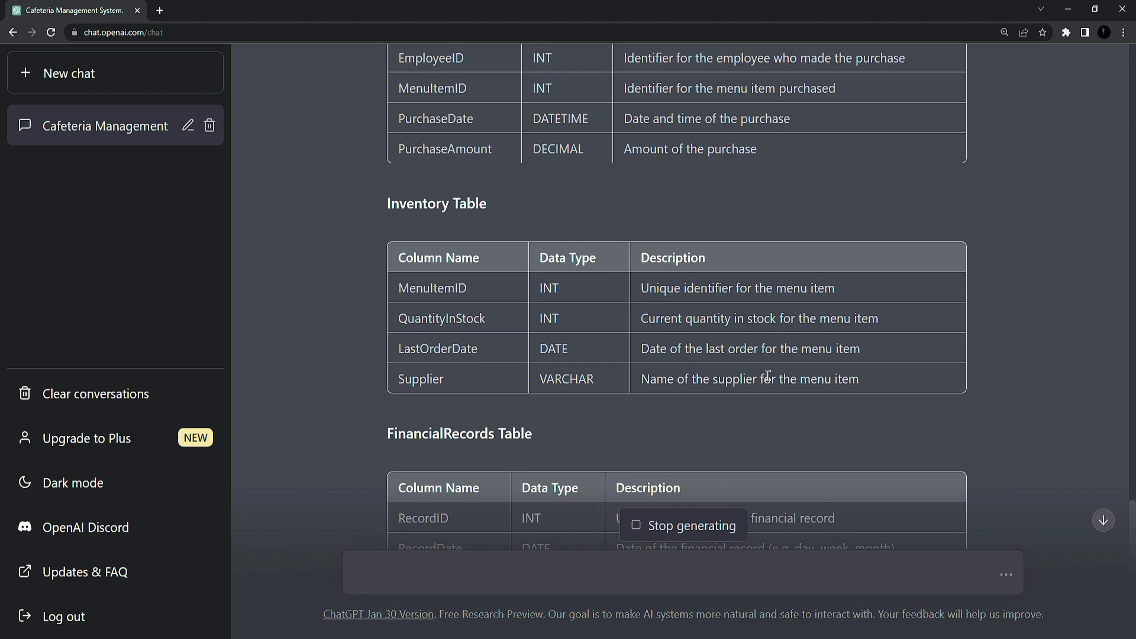
pyautogui.scroll(-4, 767, 376)
pyautogui.scroll(4, 463, 274)
pyautogui.scroll(6, 463, 273)
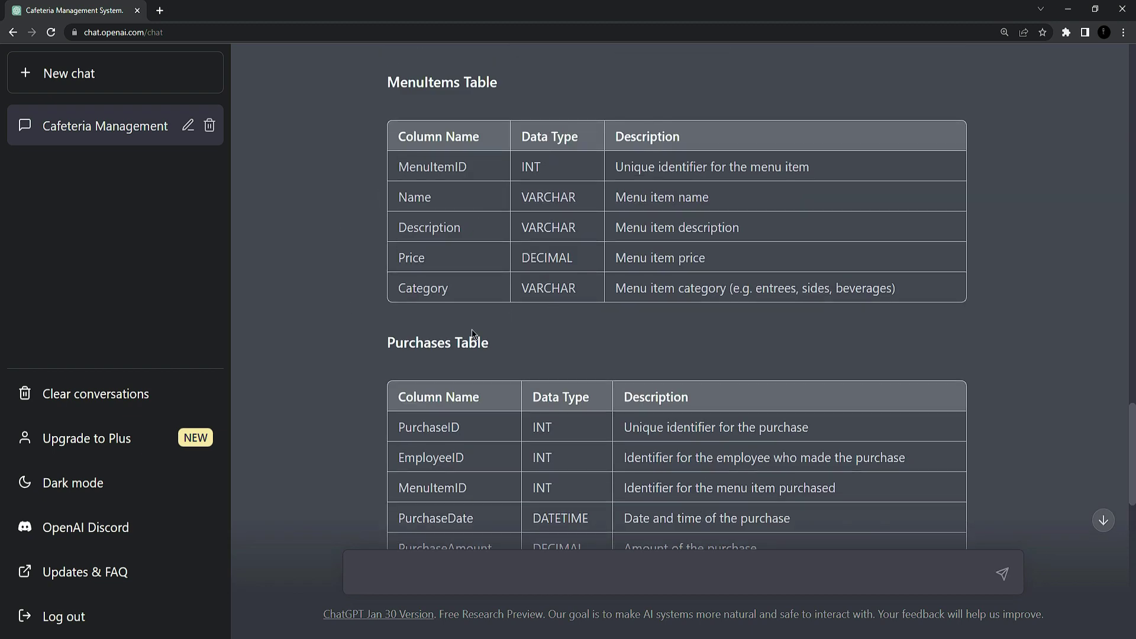
pyautogui.scroll(-13, 471, 329)
pyautogui.scroll(20, 388, 362)
pyautogui.scroll(6, 583, 279)
pyautogui.scroll(-20, 599, 370)
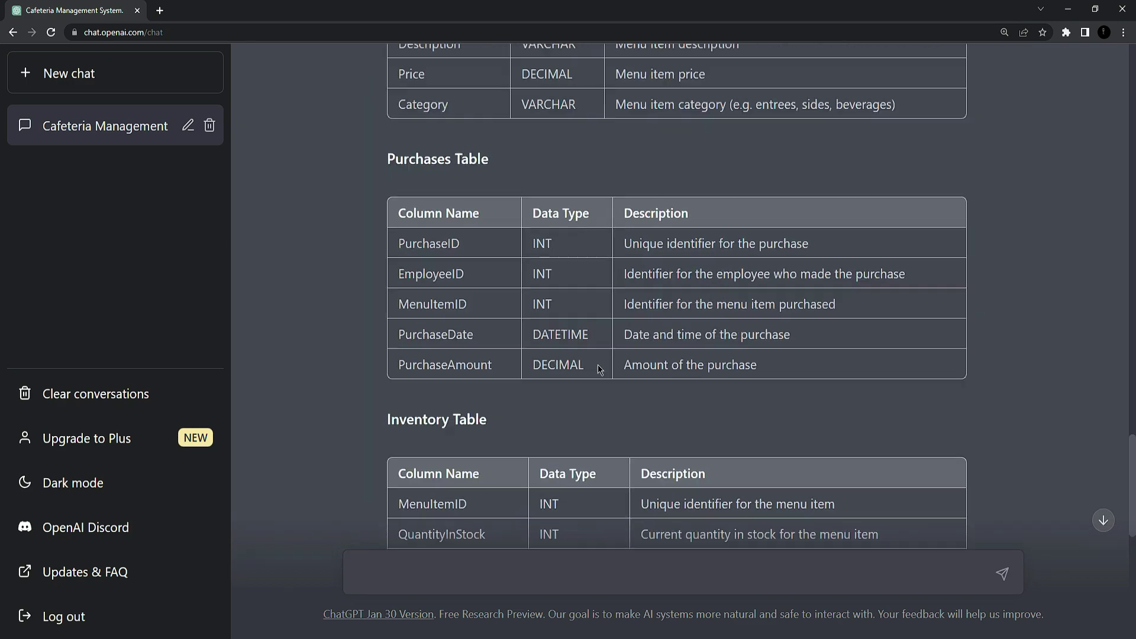
pyautogui.scroll(-10, 600, 369)
pyautogui.click(518, 574)
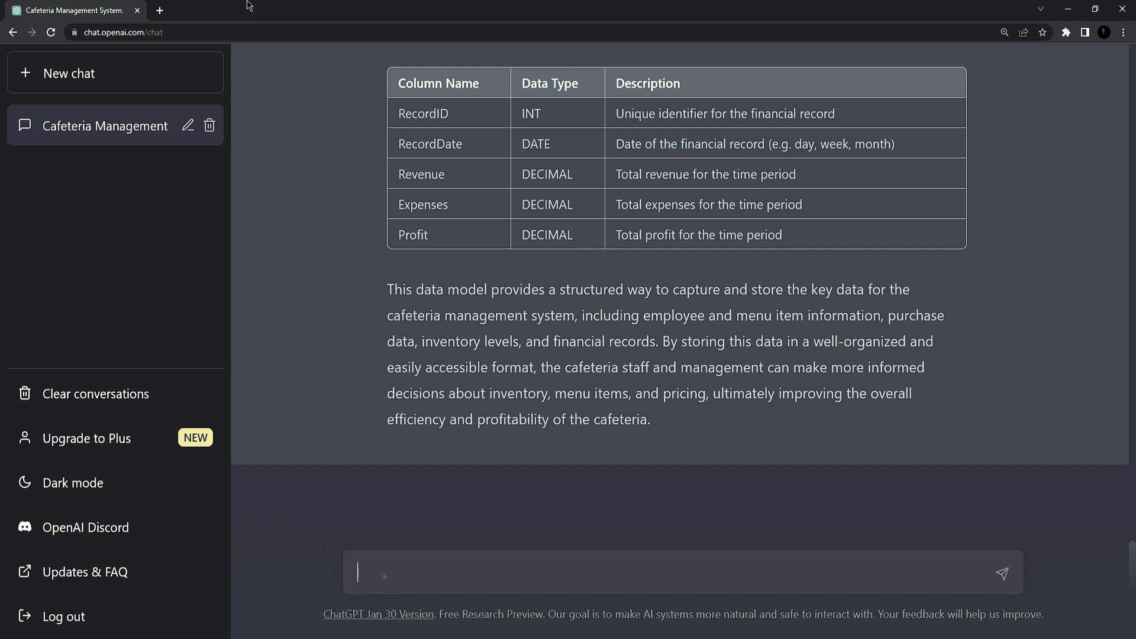
# Step: In a new tab, search 'mermaid github' and open the mermaid-js/mermaid repository
pyautogui.click(158, 8)
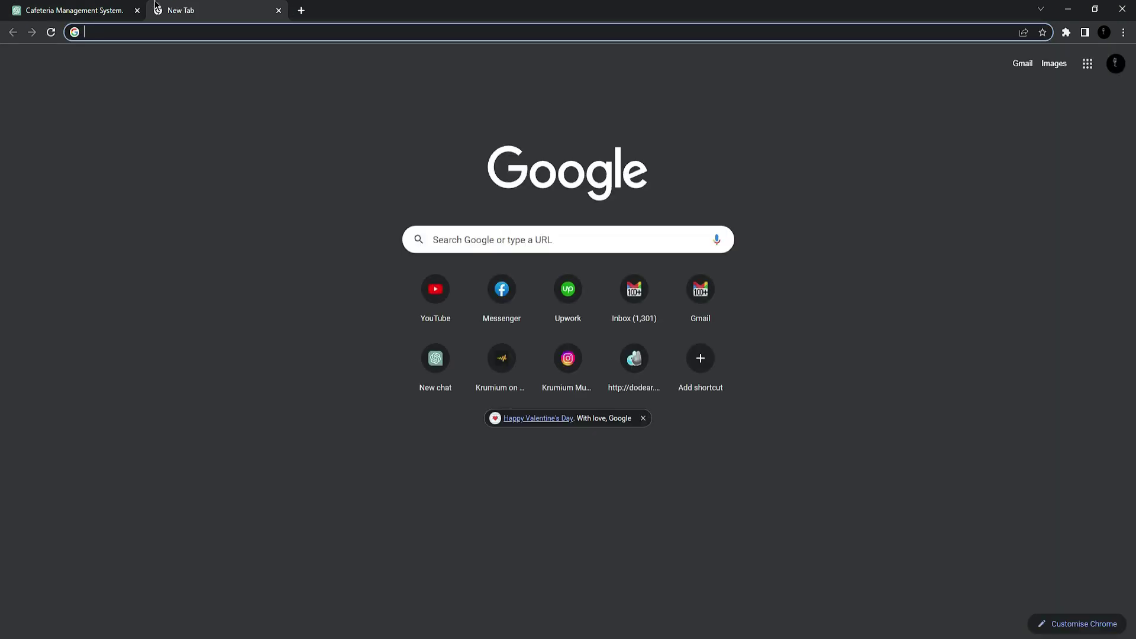
pyautogui.write('mermaid github')
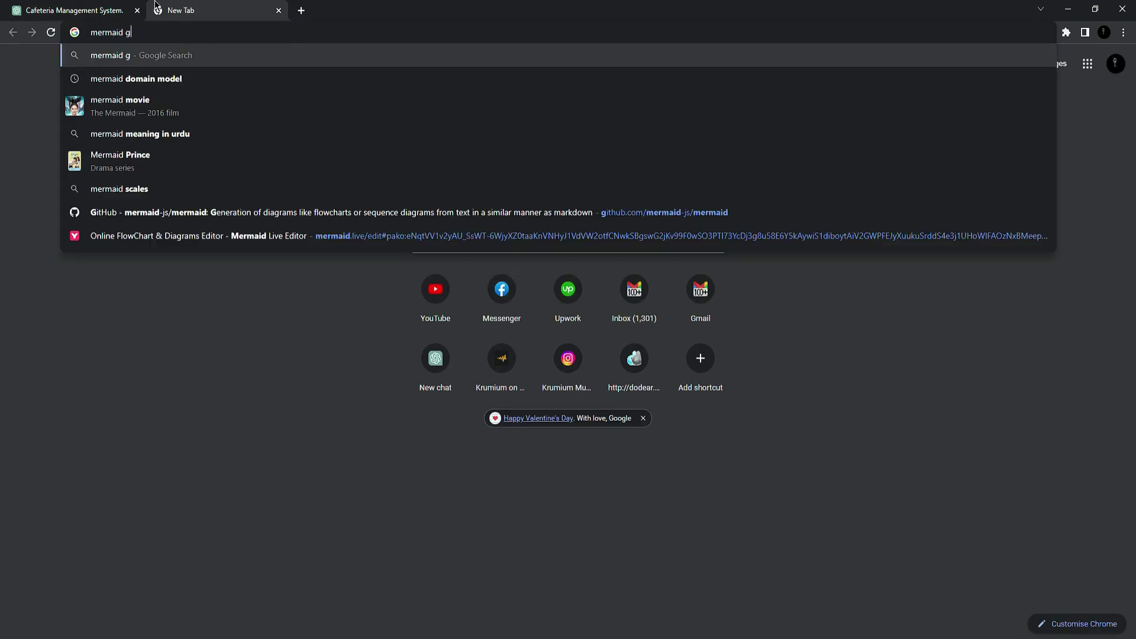
pyautogui.press('Return')
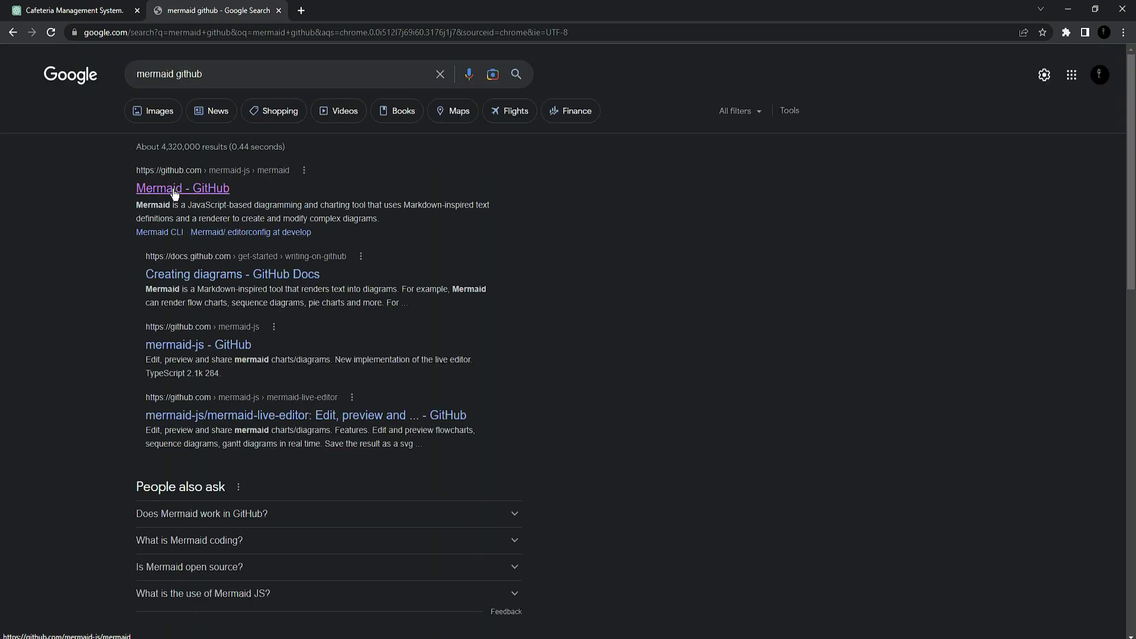
pyautogui.hotkey('ctrl', '+')
pyautogui.hotkey('ctrl', '+')
pyautogui.hotkey('ctrl', '+')
pyautogui.click(170, 258)
# Step: Browse the README's example diagrams, then return to the Cafeteria Management chat
pyautogui.scroll(-15, 202, 278)
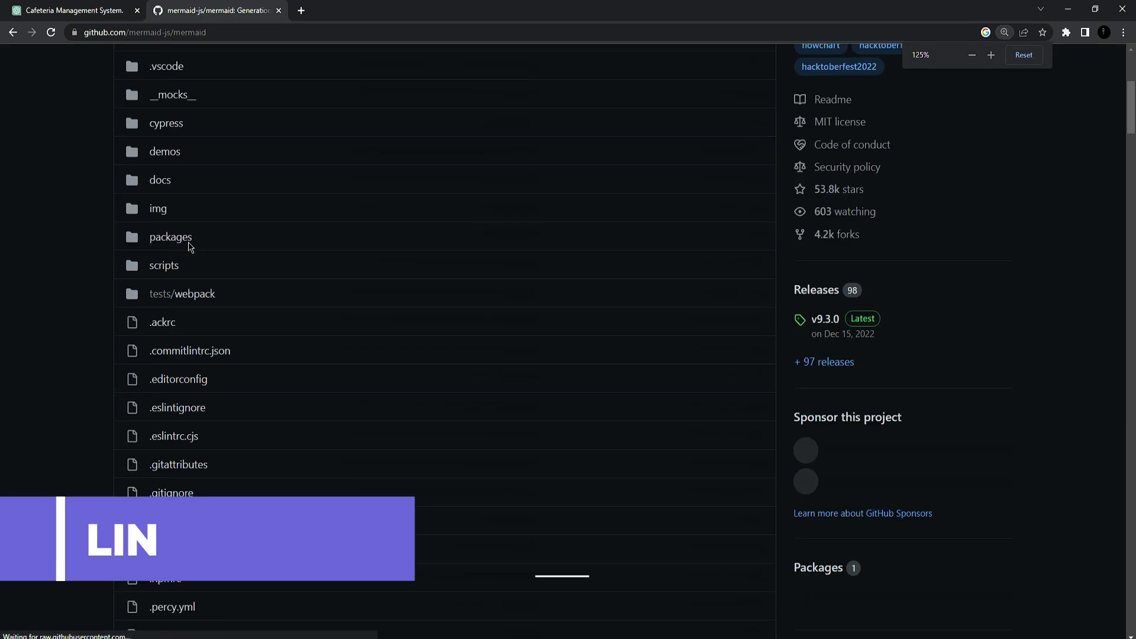
pyautogui.scroll(-20, 204, 295)
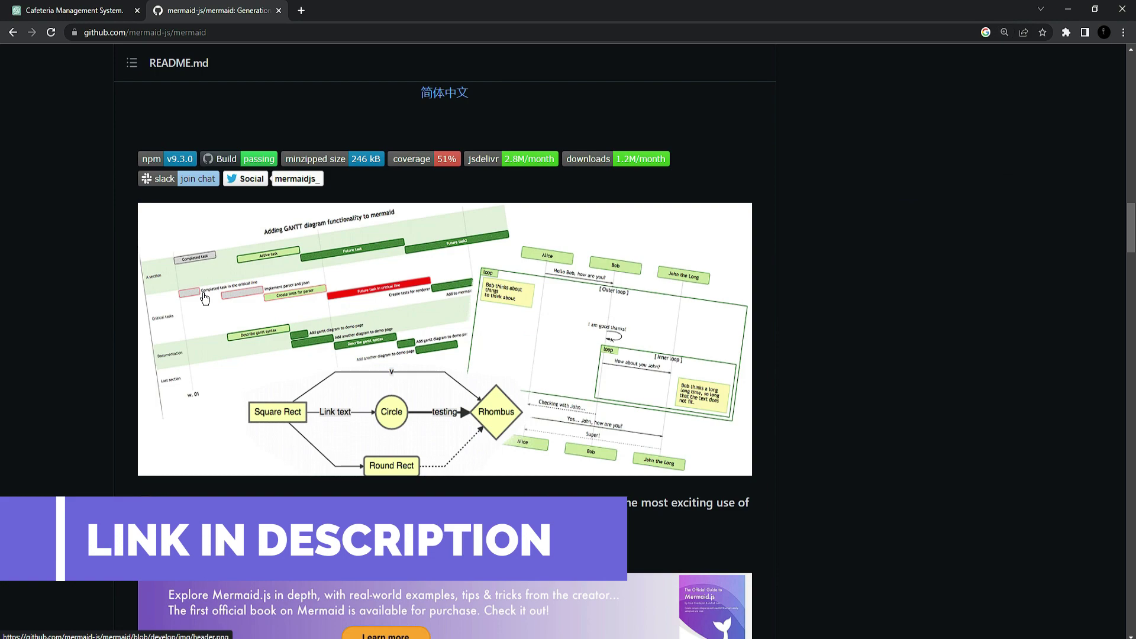
pyautogui.scroll(-8, 204, 295)
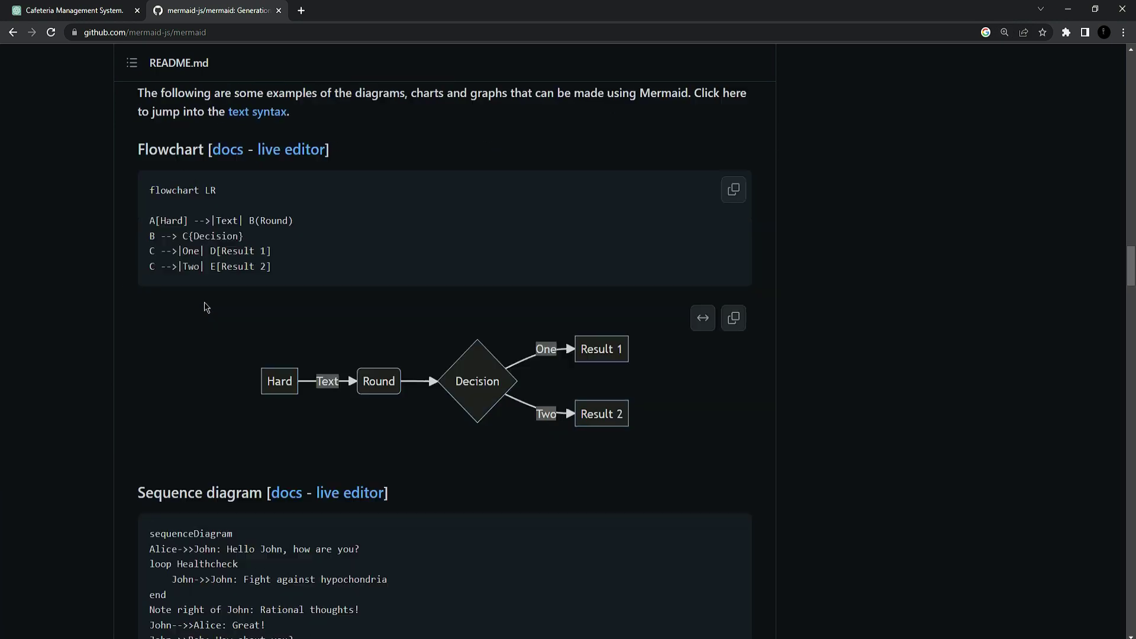
pyautogui.scroll(-14, 363, 282)
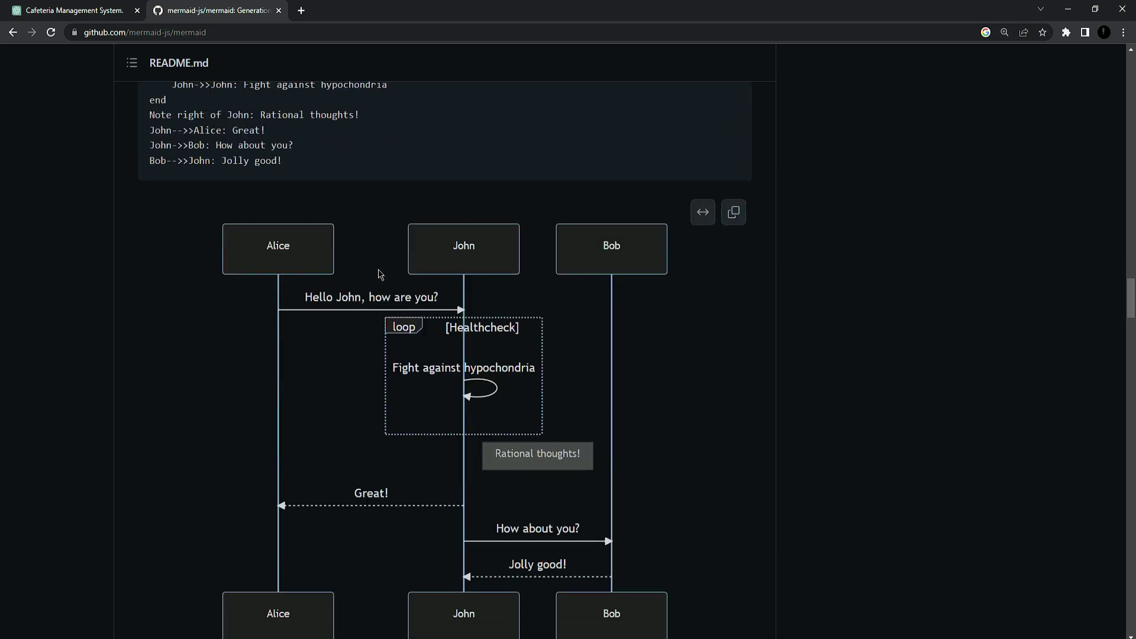
pyautogui.hotkey('ctrl', 'shift', 'Tab')
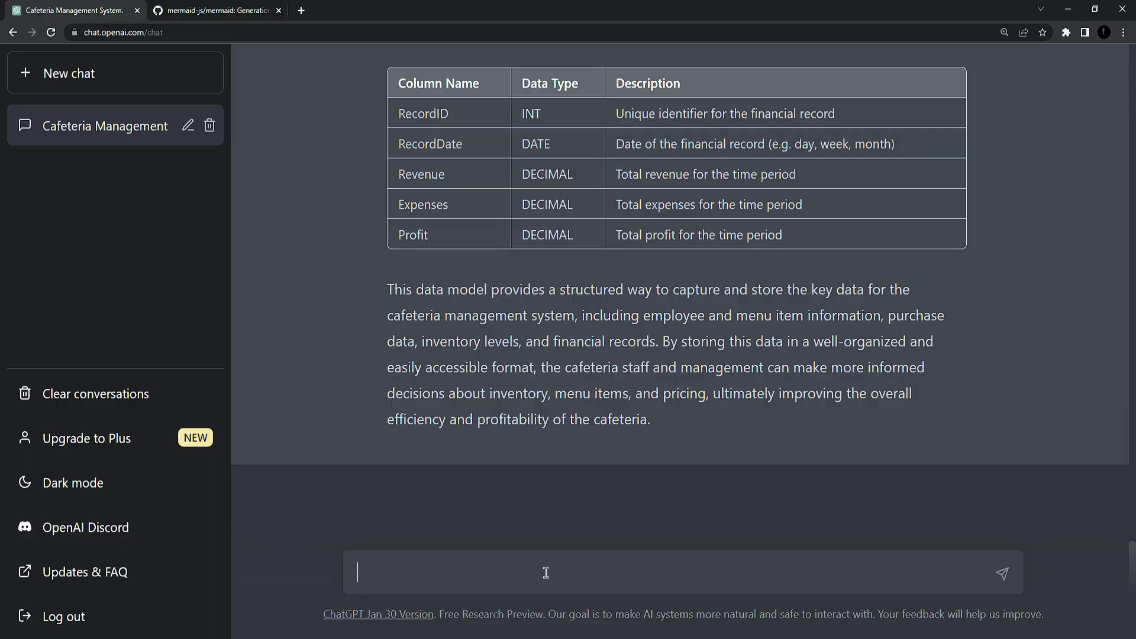
# Step: Send the prompt 'give Mermaid code for ERD for this use case.'
pyautogui.write('give Mermaid code for')
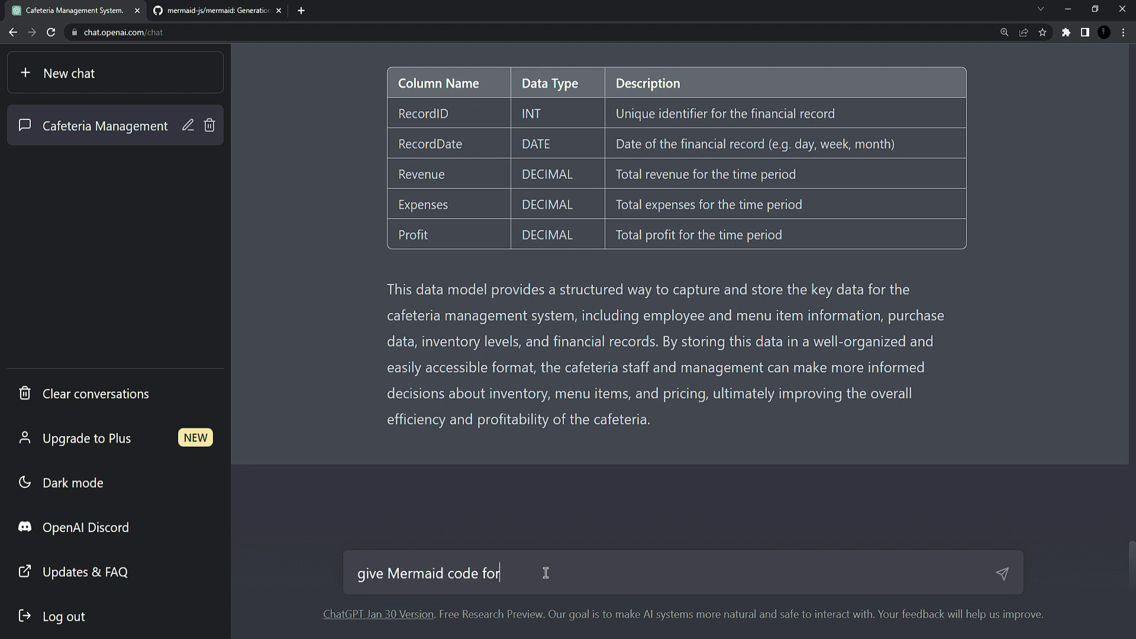
pyautogui.write(' ERD fort')
pyautogui.press('BackSpace')
pyautogui.write('this use case')
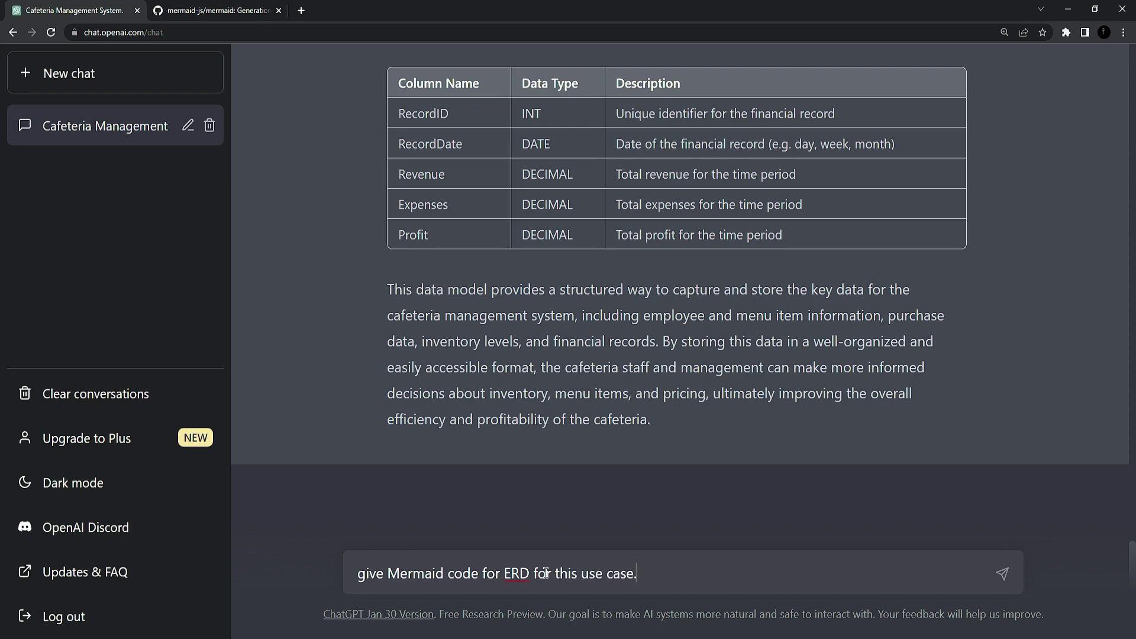
pyautogui.write('.')
pyautogui.press('Return')
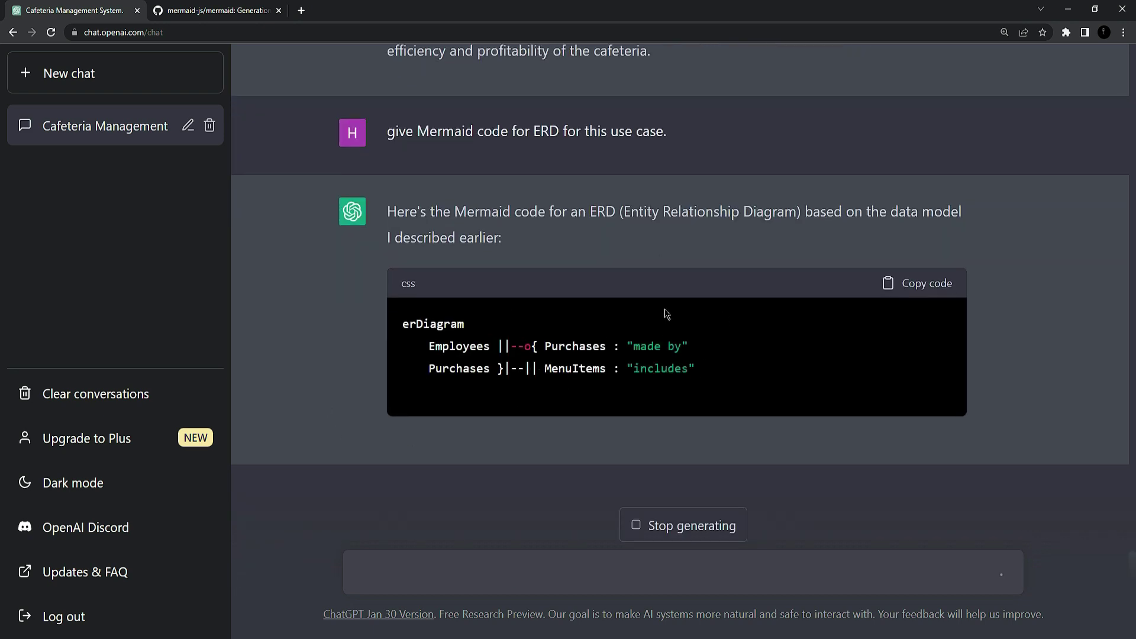
# Step: Browse the Mermaid README examples while the answer generates
pyautogui.click(192, 5)
pyautogui.scroll(-4, 169, 283)
pyautogui.scroll(8, 169, 283)
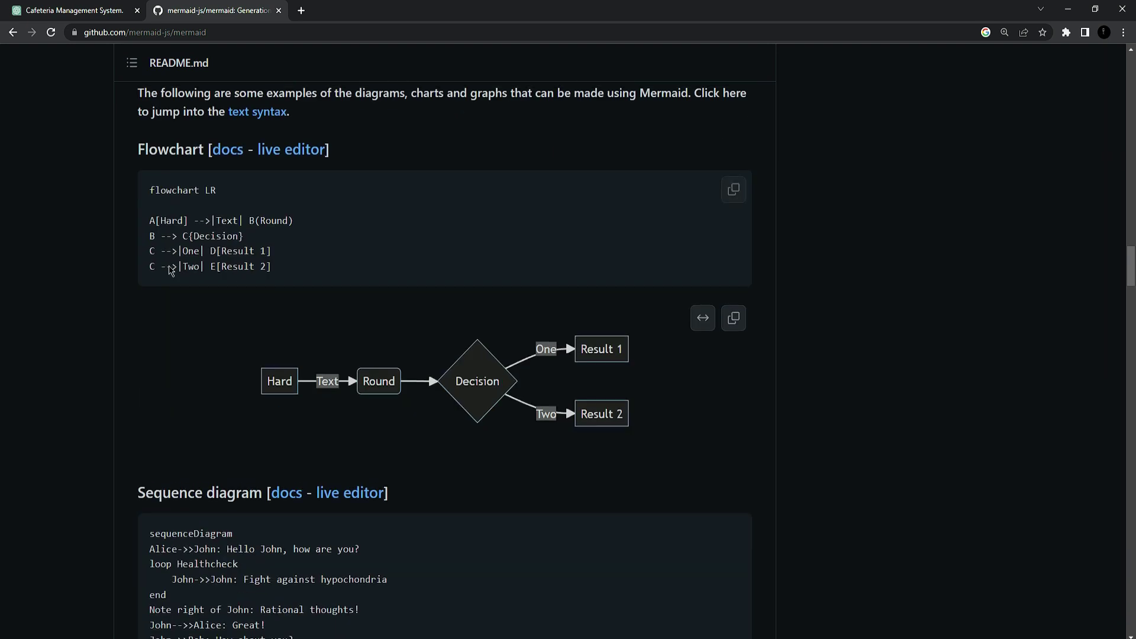
pyautogui.scroll(-15, 132, 221)
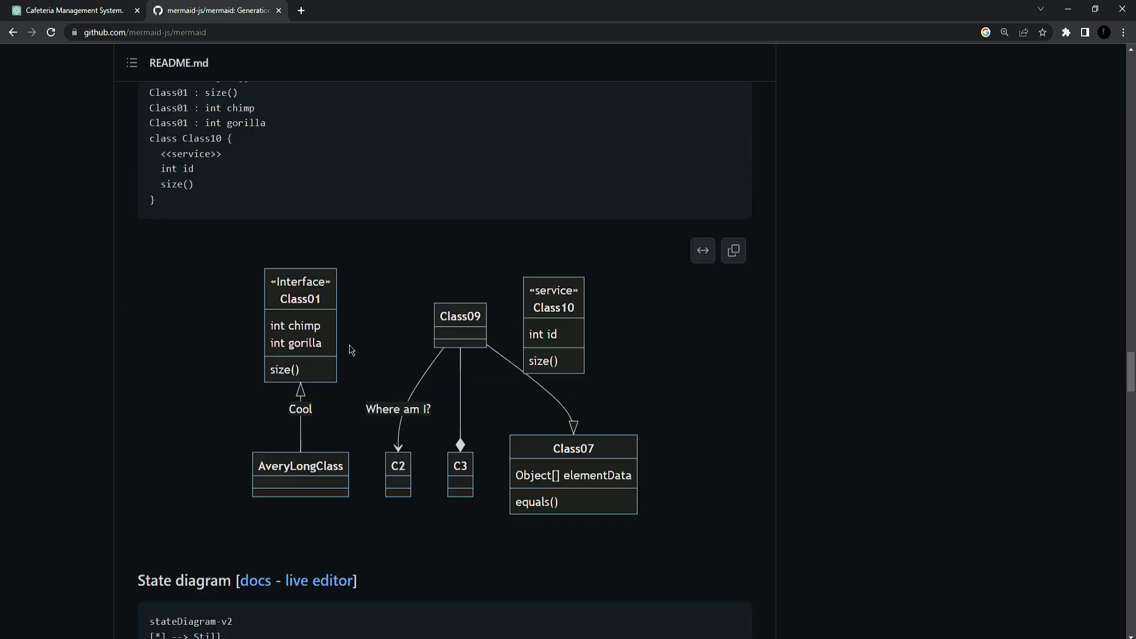
pyautogui.scroll(10, 473, 427)
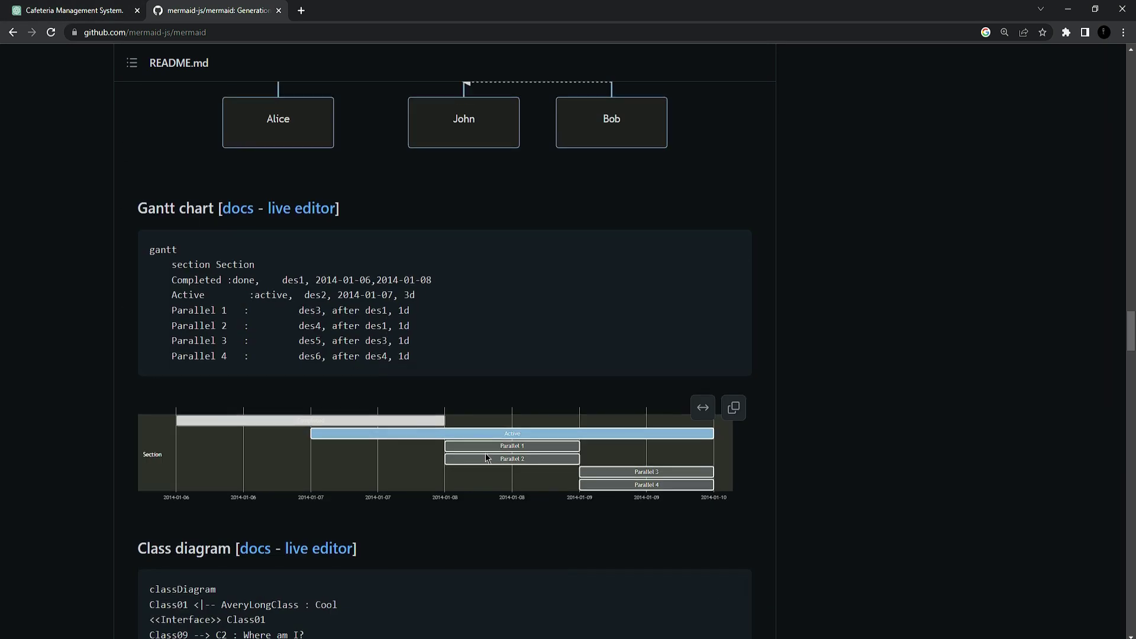
# Step: Back in the chat, copy the generated erDiagram code block
pyautogui.hotkey('ctrl', 'Tab')
pyautogui.scroll(4, 431, 436)
pyautogui.scroll(-2, 432, 394)
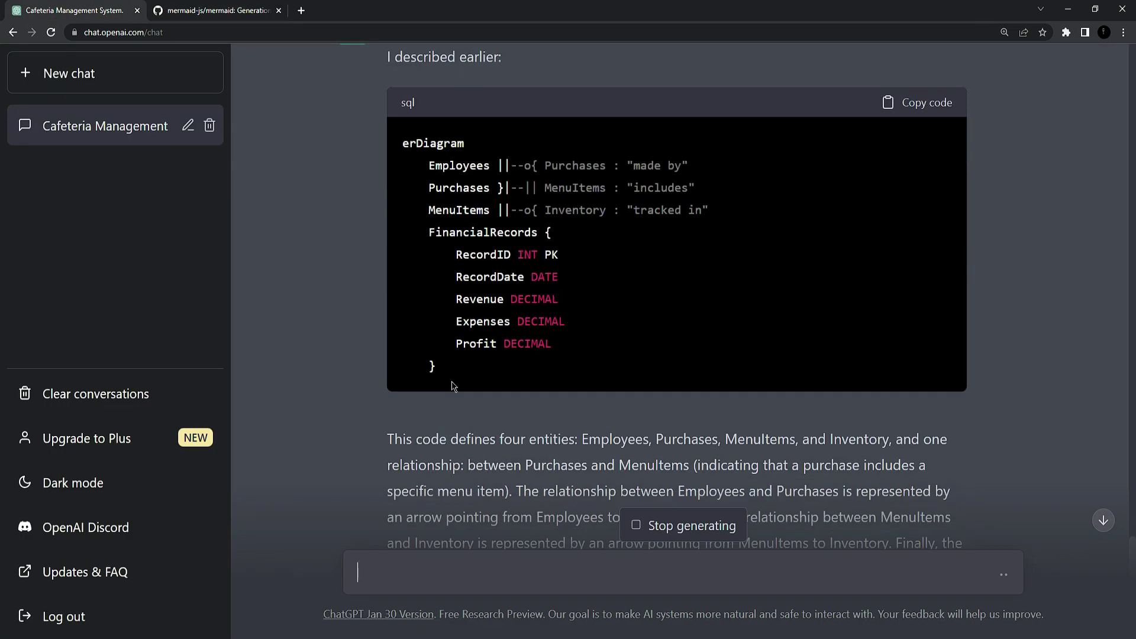
pyautogui.scroll(-3, 560, 436)
pyautogui.scroll(3, 531, 360)
pyautogui.scroll(-4, 532, 349)
pyautogui.scroll(4, 537, 335)
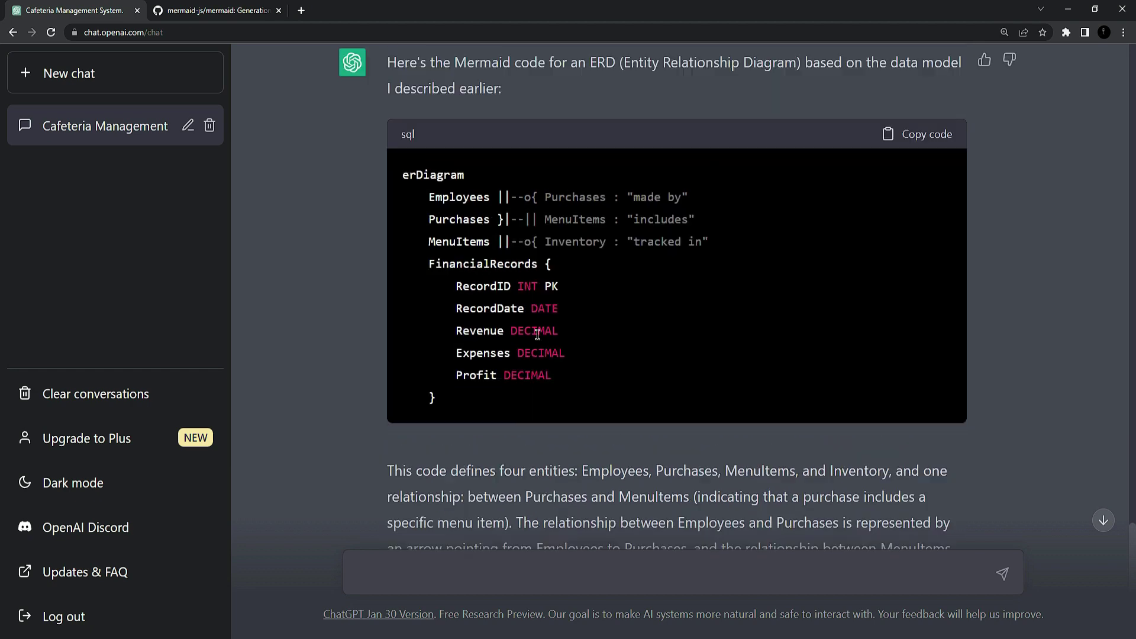
pyautogui.scroll(3, 537, 335)
pyautogui.click(941, 318)
pyautogui.scroll(-4, 667, 290)
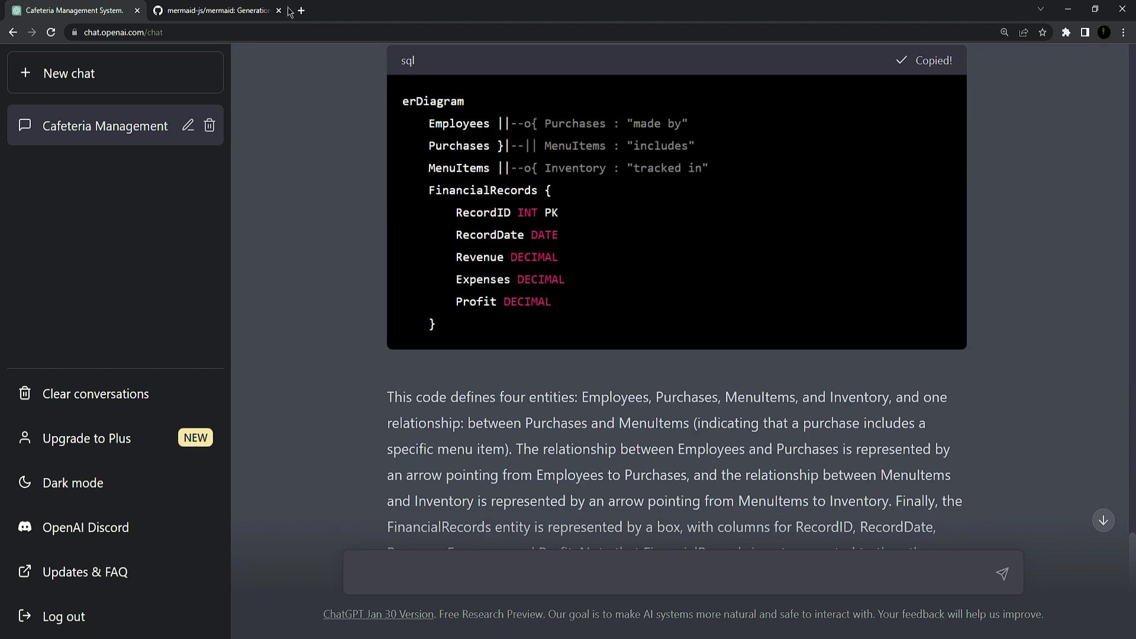
# Step: Open the README's class diagram live editor link in a new tab
pyautogui.click(216, 10)
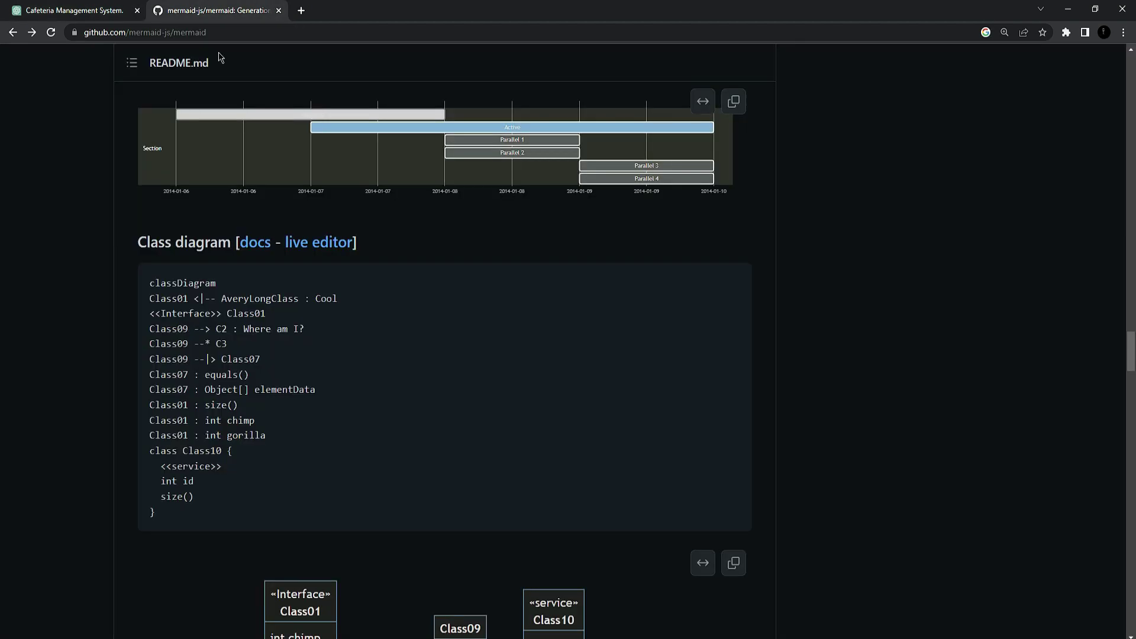
pyautogui.scroll(2, 300, 300)
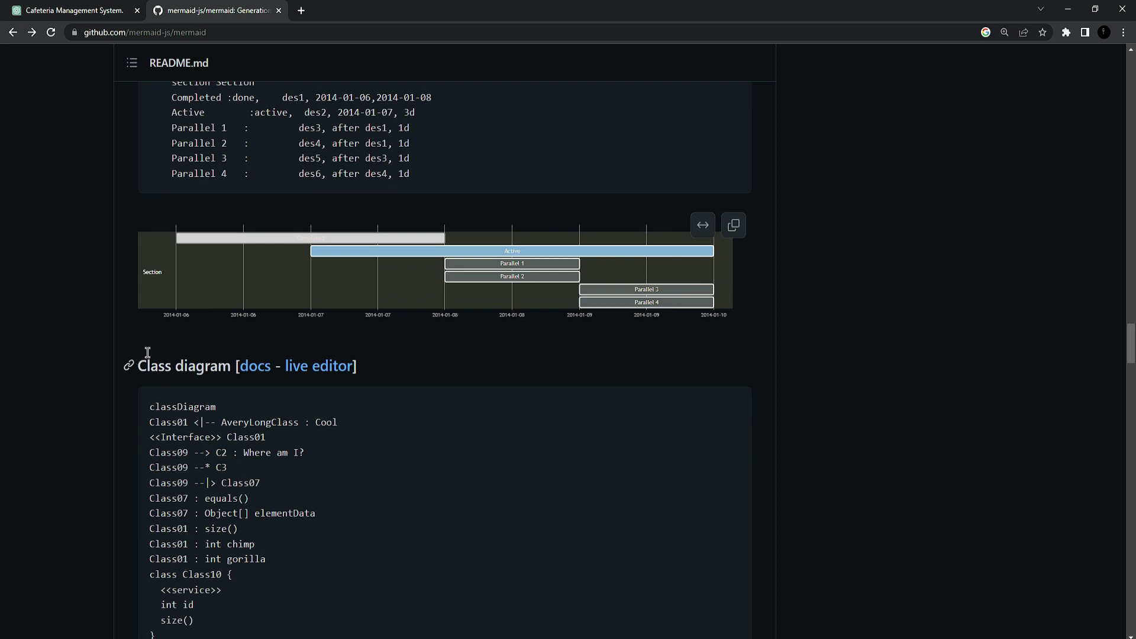
pyautogui.rightClick(317, 367)
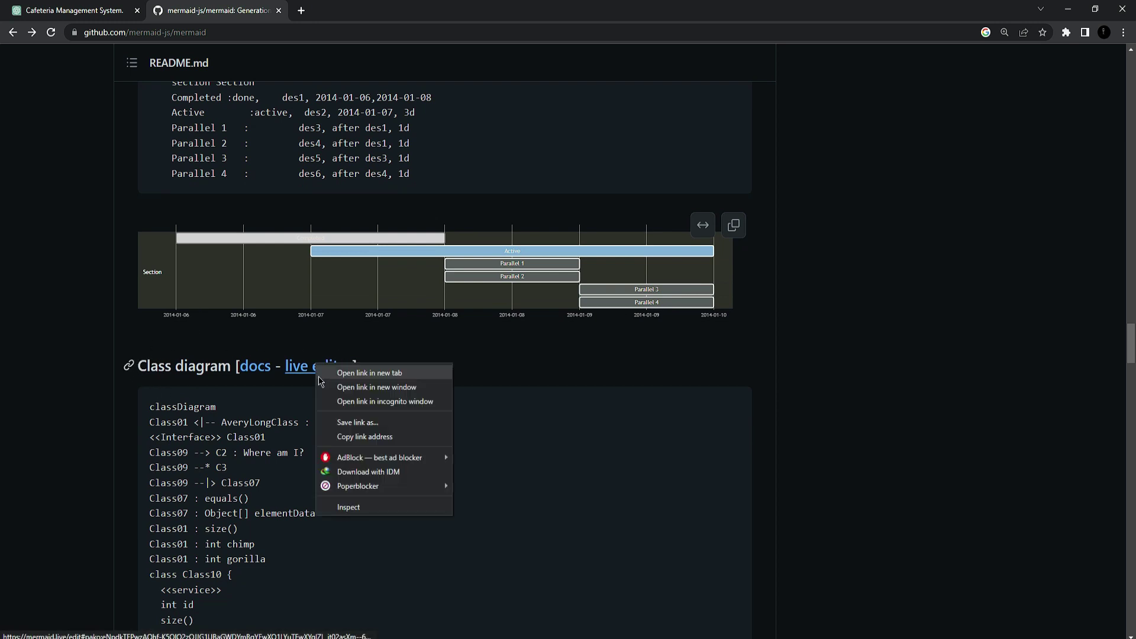
pyautogui.click(363, 372)
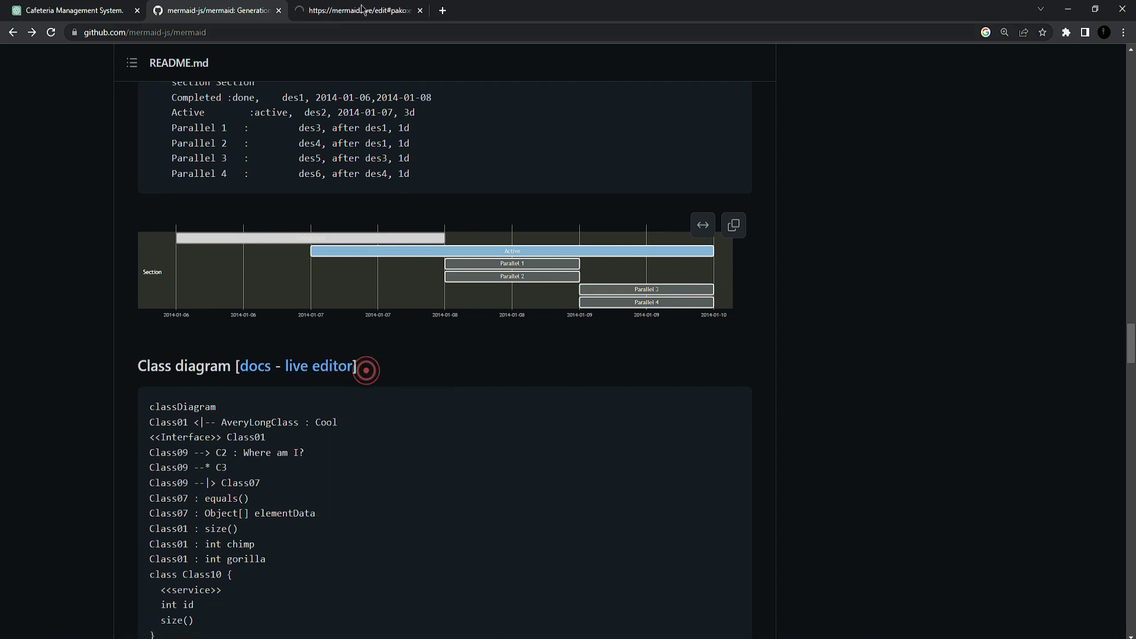
pyautogui.hotkey('ctrl', 'Tab')
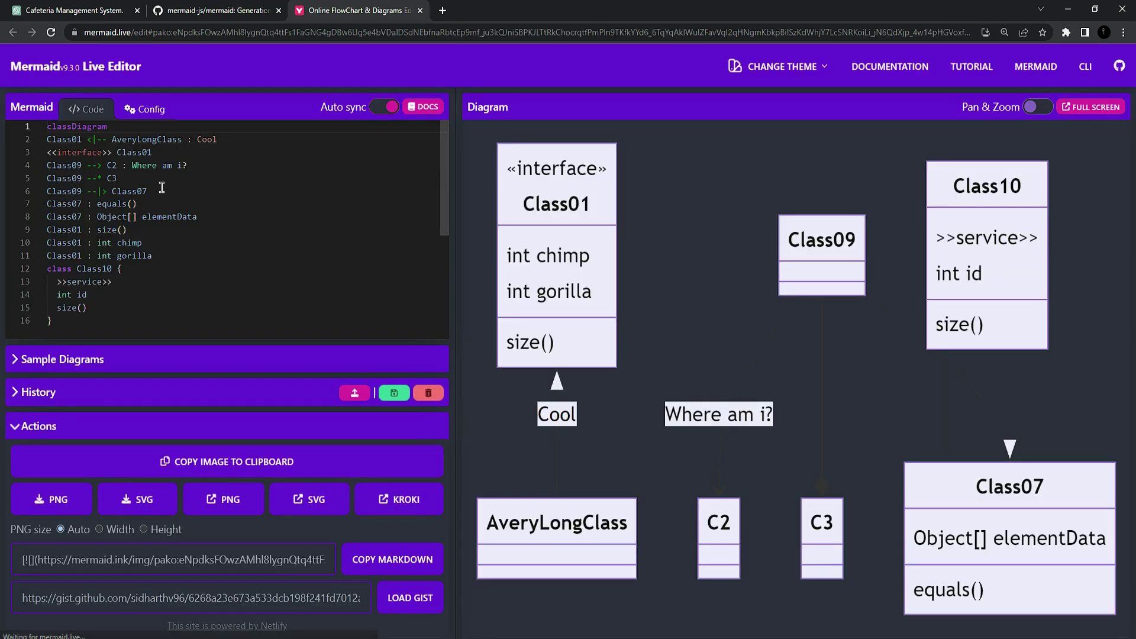
# Step: Replace the sample code with the ERD code, block clipboard access, and view full screen with pan/zoom
pyautogui.click(162, 187)
pyautogui.scroll(-5, 127, 195)
pyautogui.scroll(5, 127, 195)
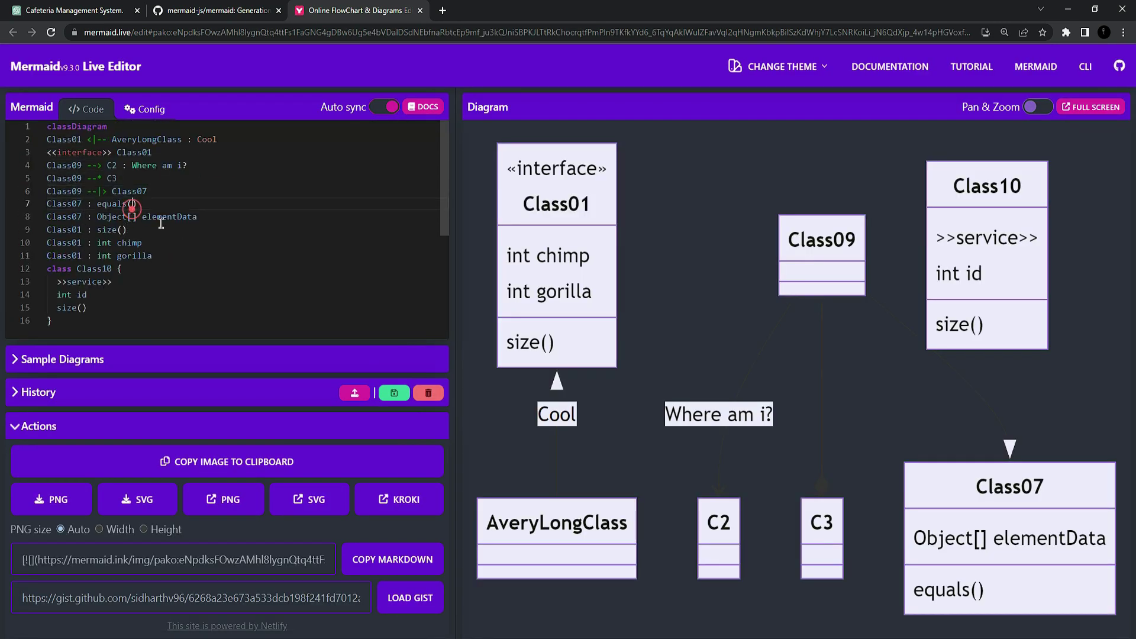
pyautogui.hotkey('ctrl', 'a')
pyautogui.hotkey('ctrl', 'c')
pyautogui.click(221, 101)
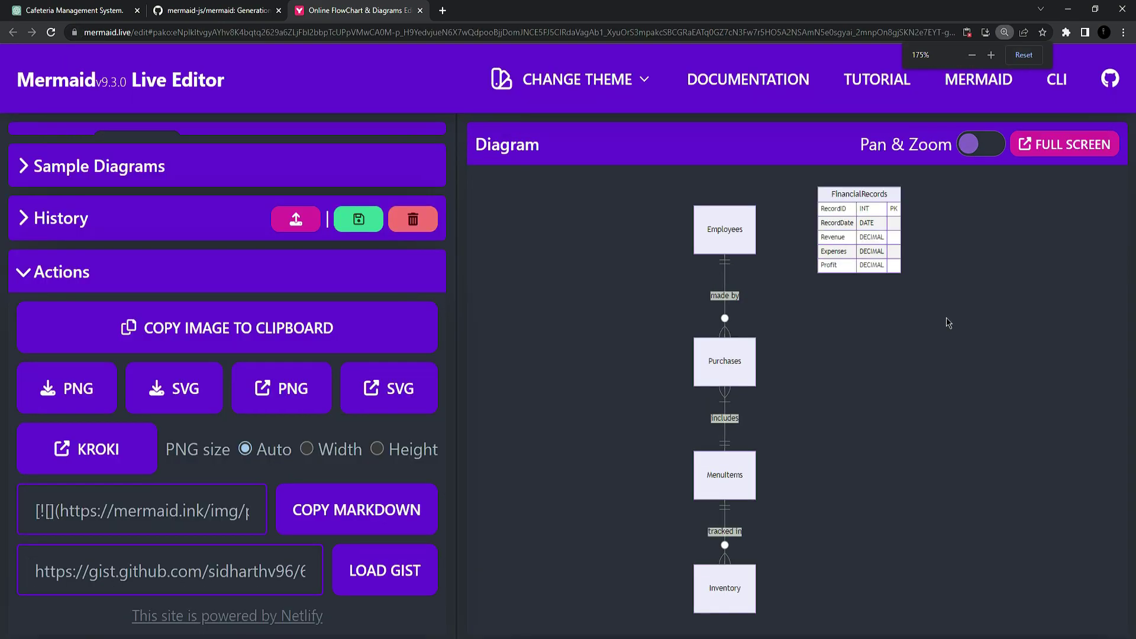
pyautogui.click(977, 145)
pyautogui.click(1024, 143)
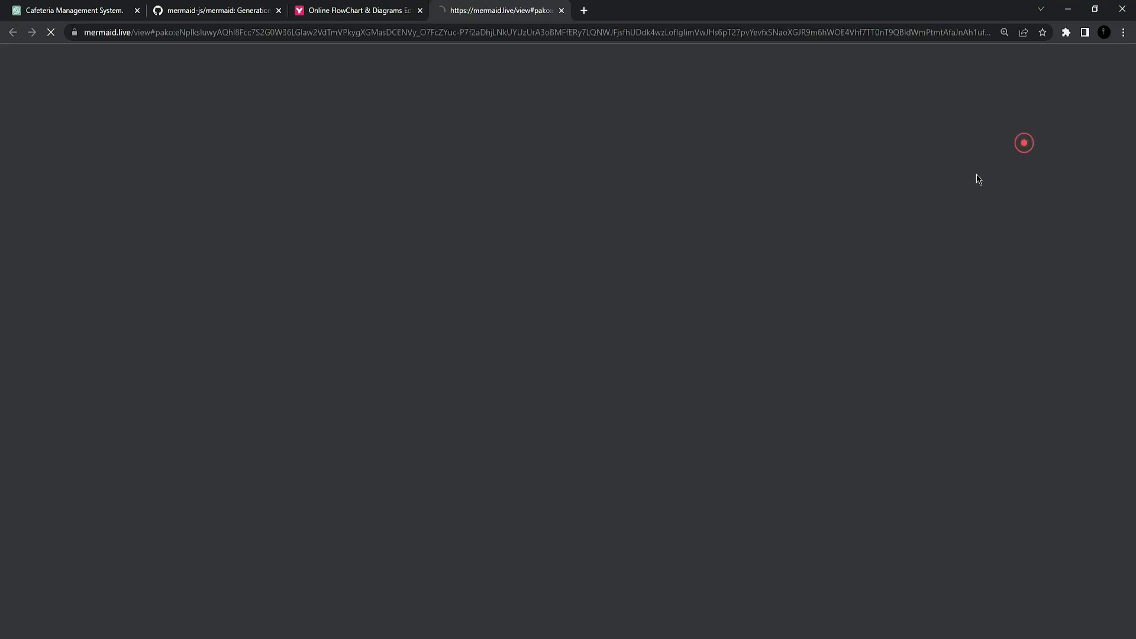
# Step: Scroll the full-screen ERD, briefly comparing it against the chat's ERD code
pyautogui.scroll(-7, 425, 244)
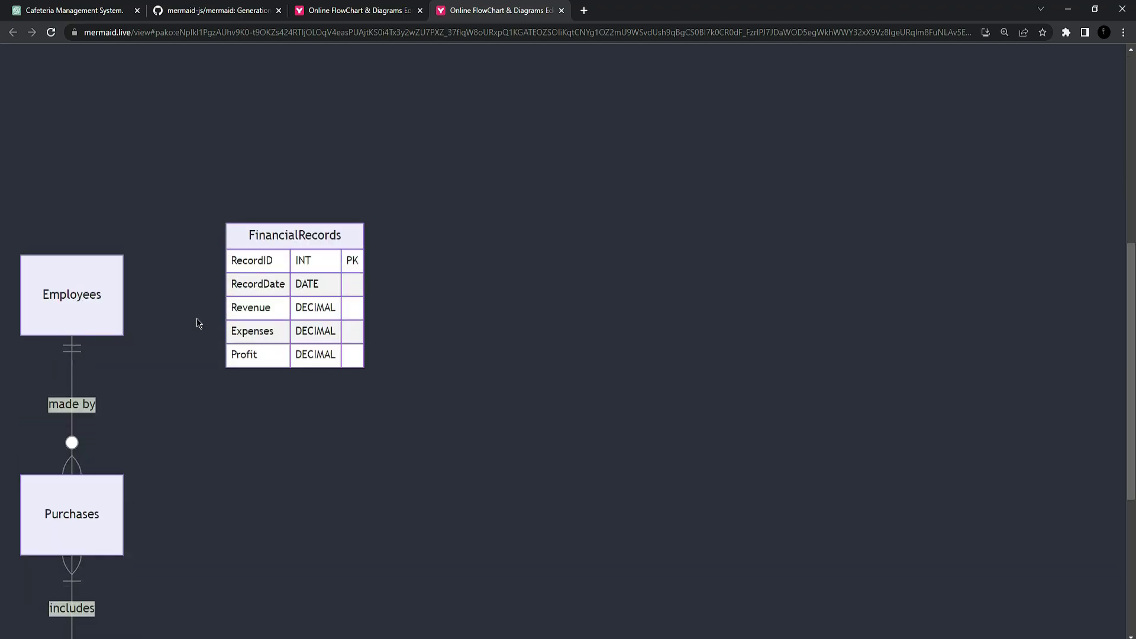
pyautogui.scroll(-5, 36, 361)
pyautogui.scroll(5, 46, 364)
pyautogui.hotkey('ctrl', '1')
pyautogui.scroll(3, 671, 266)
pyautogui.hotkey('ctrl', '4')
pyautogui.scroll(-5, 167, 283)
pyautogui.scroll(2, 67, 365)
pyautogui.scroll(-2, 102, 406)
pyautogui.scroll(3, 148, 158)
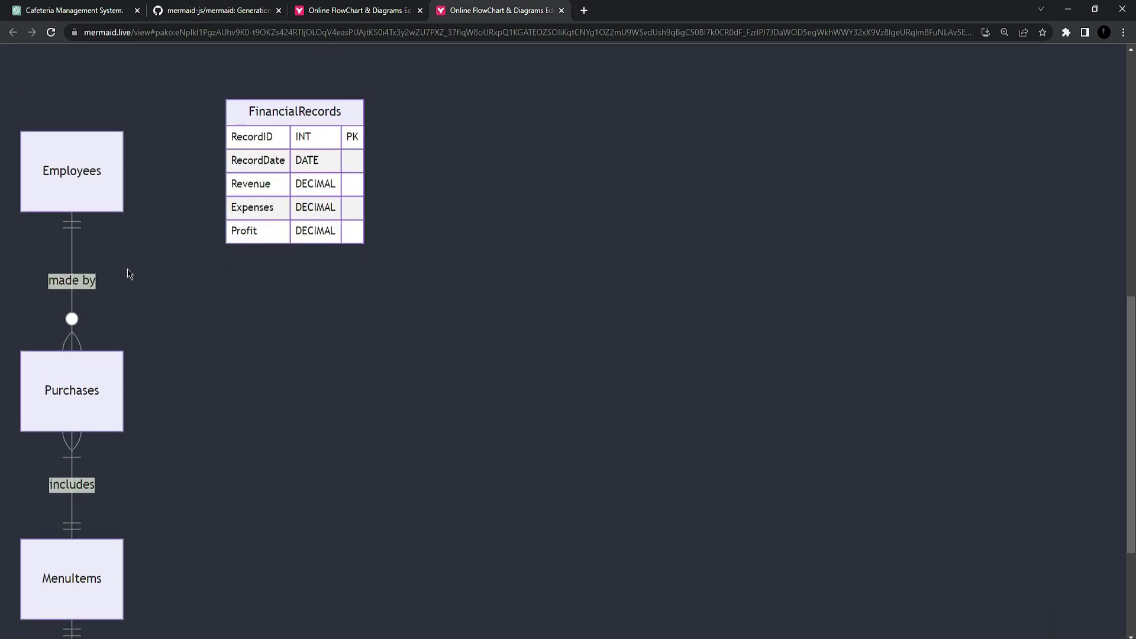
# Step: Finish reviewing the entities from Employees to Inventory, then return to the ChatGPT message box
pyautogui.scroll(1, 73, 277)
pyautogui.scroll(-4, 80, 341)
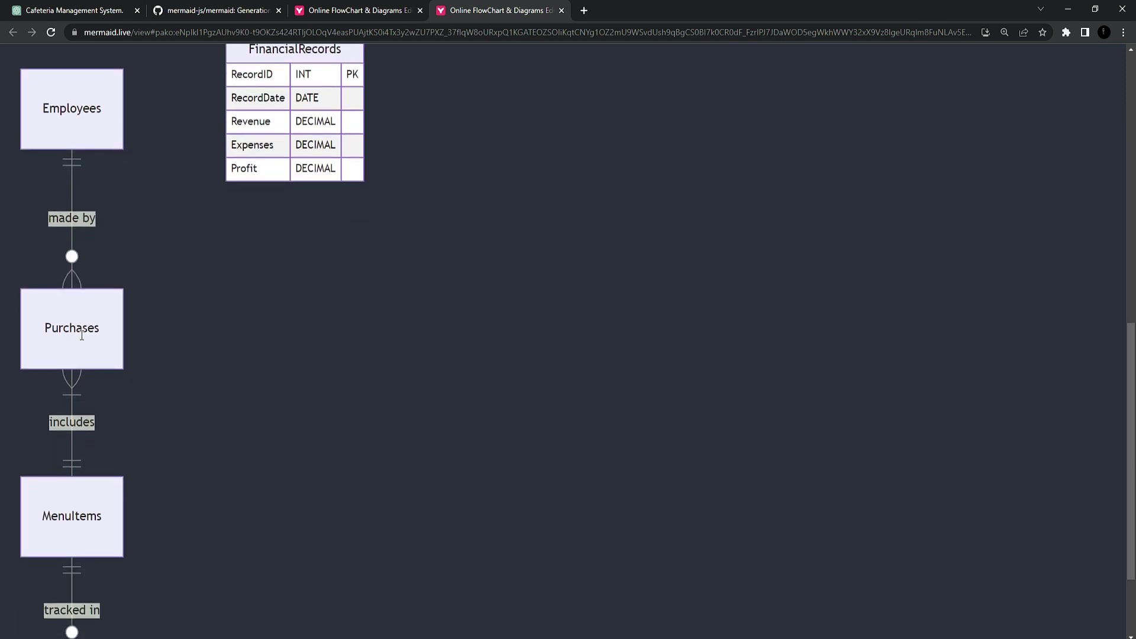
pyautogui.scroll(3, 69, 151)
pyautogui.scroll(-3, 63, 301)
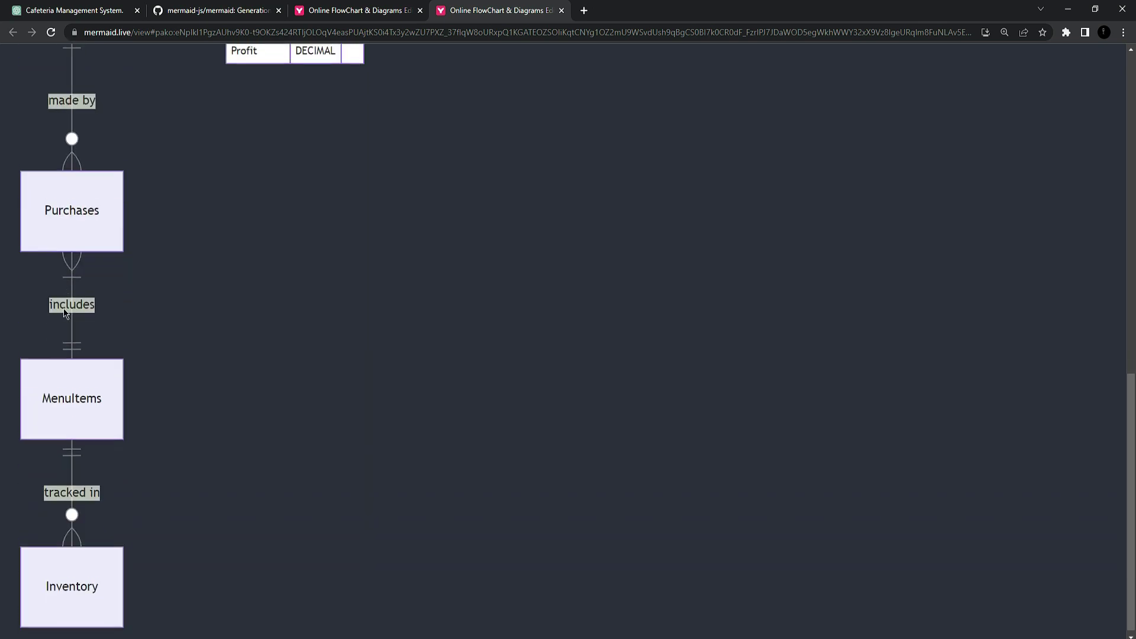
pyautogui.scroll(3, 44, 264)
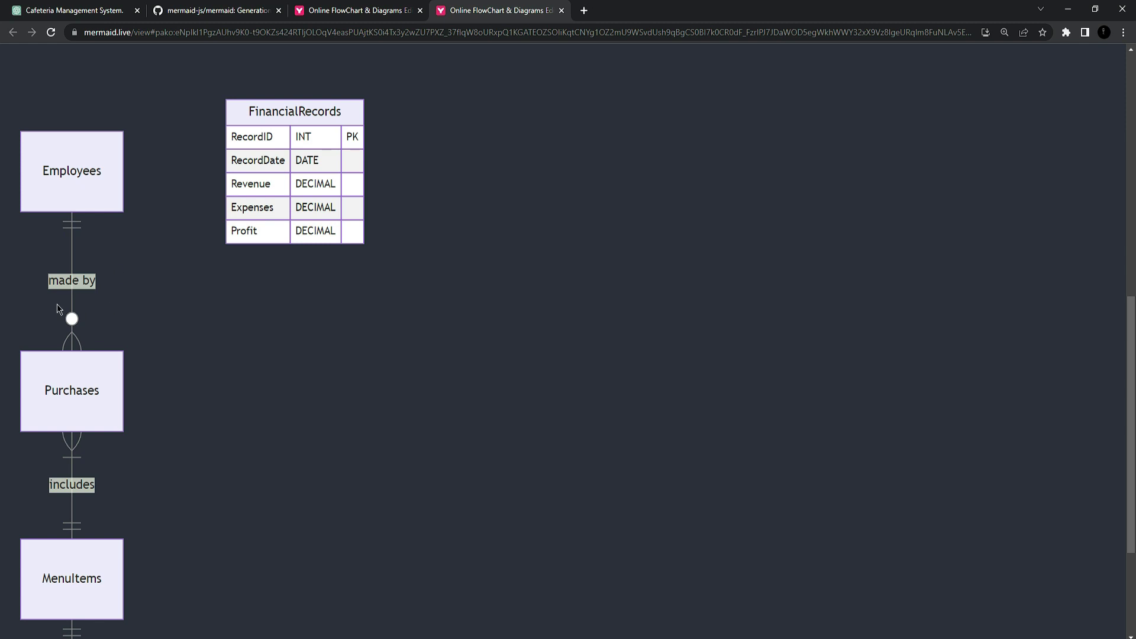
pyautogui.scroll(-3, 113, 268)
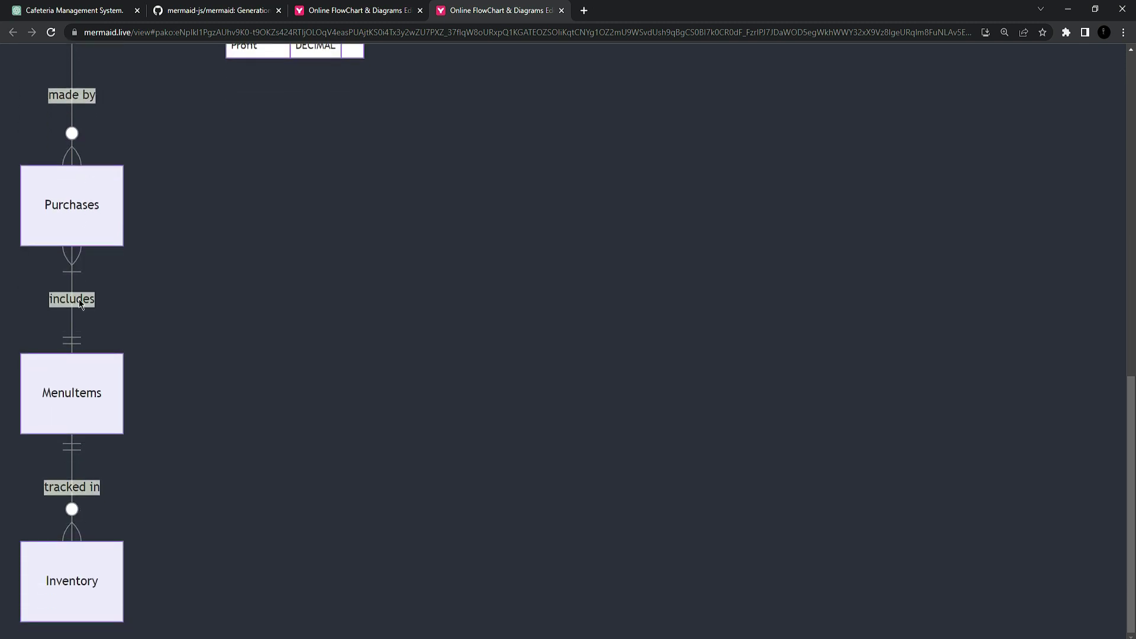
pyautogui.scroll(5, 85, 511)
pyautogui.scroll(-5, 211, 312)
pyautogui.click(108, 10)
pyautogui.click(405, 569)
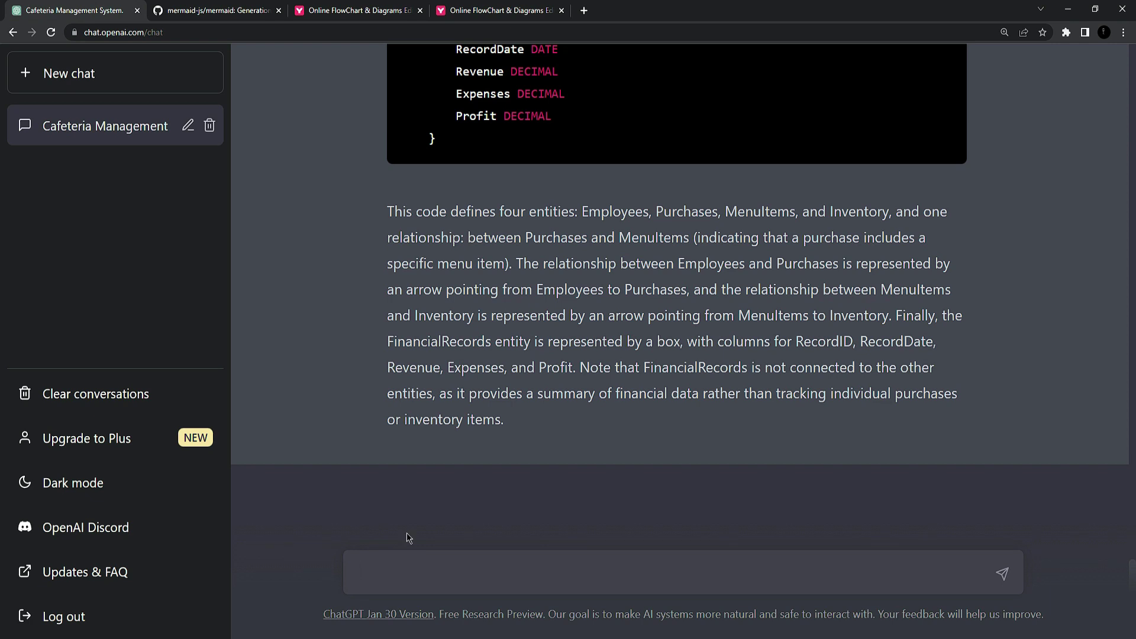
# Step: Send the prompt 'Generate mermaid code for sequence diagram for this case.'
pyautogui.write('Generate mermaid code for se')
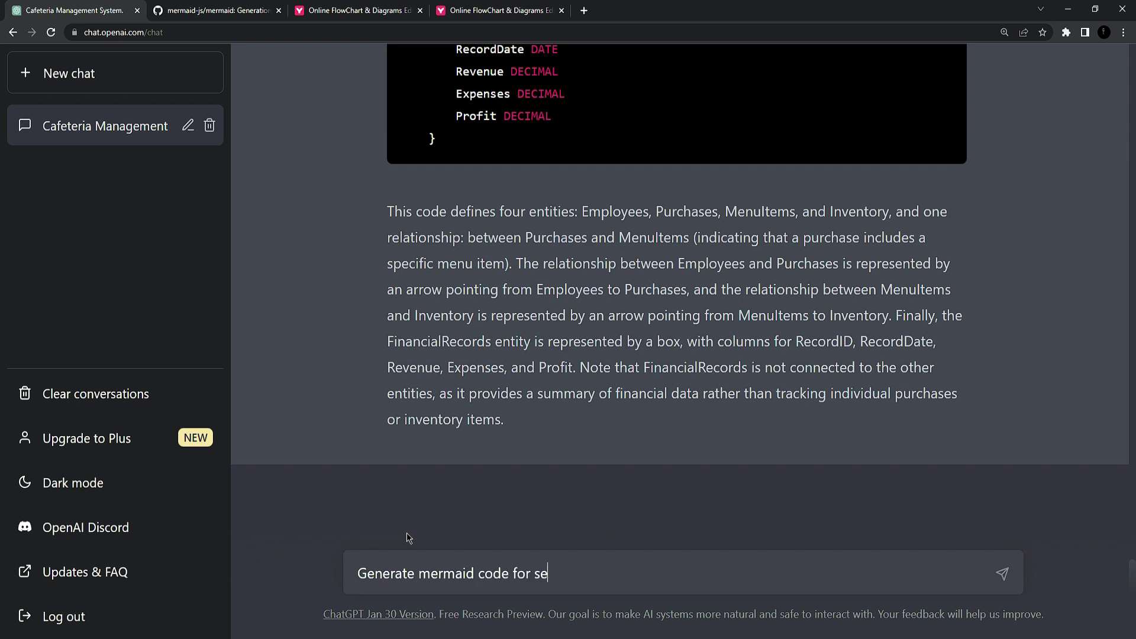
pyautogui.write('quence diagram for this case')
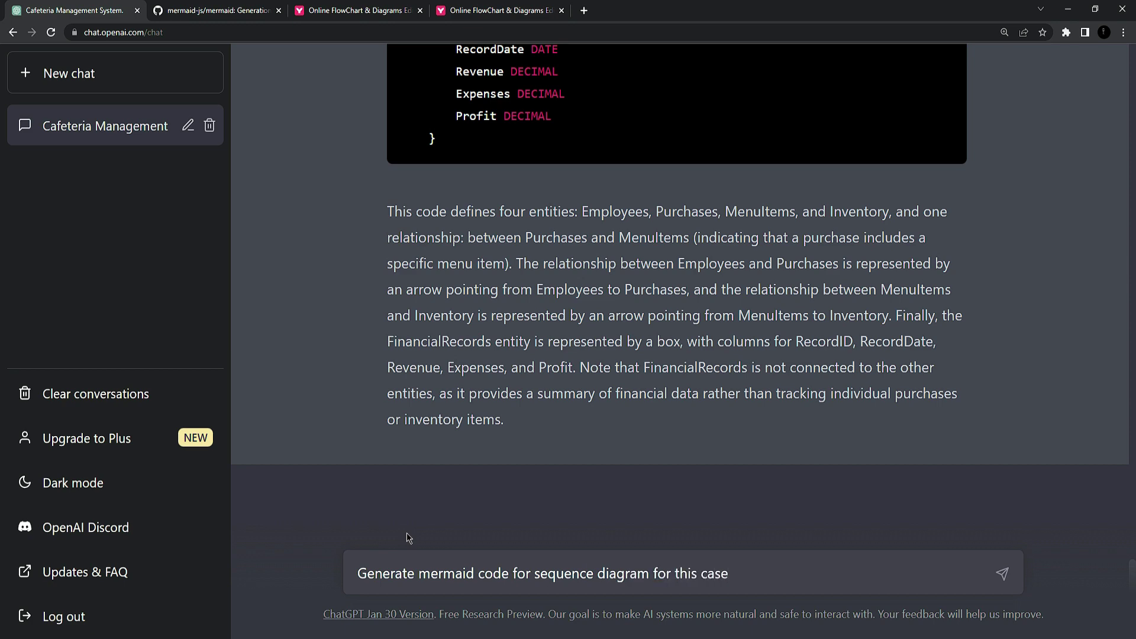
pyautogui.write('.')
pyautogui.press('Return')
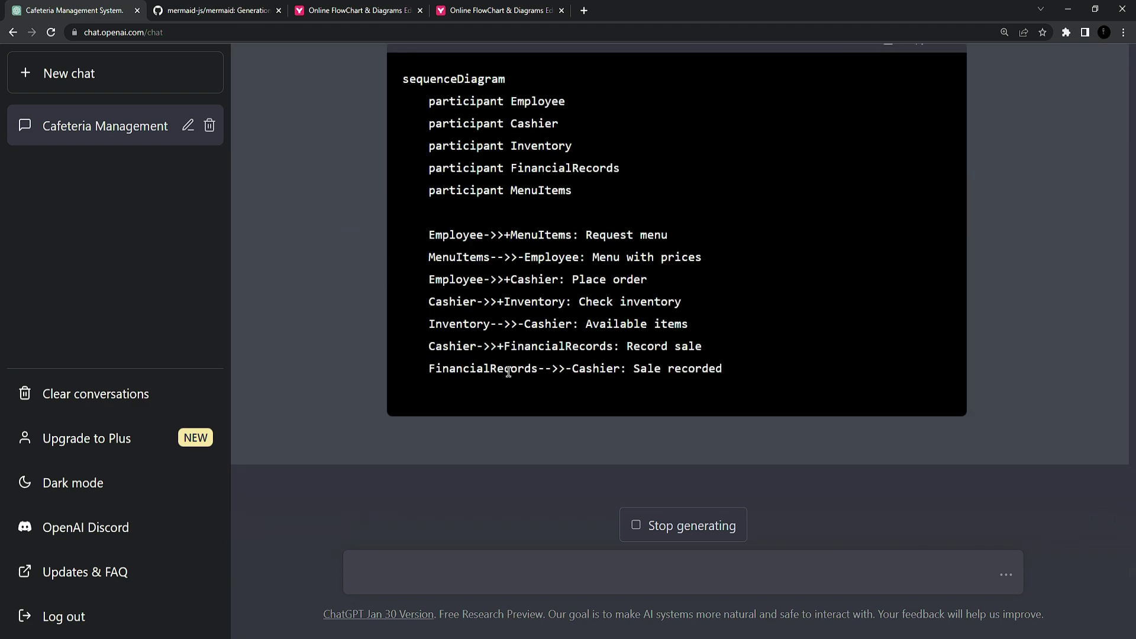
# Step: Open the README's Alice–John sequence diagram example in a new Live Editor tab at 100% zoom
pyautogui.click(177, 10)
pyautogui.scroll(10, 121, 308)
pyautogui.scroll(-1, 122, 308)
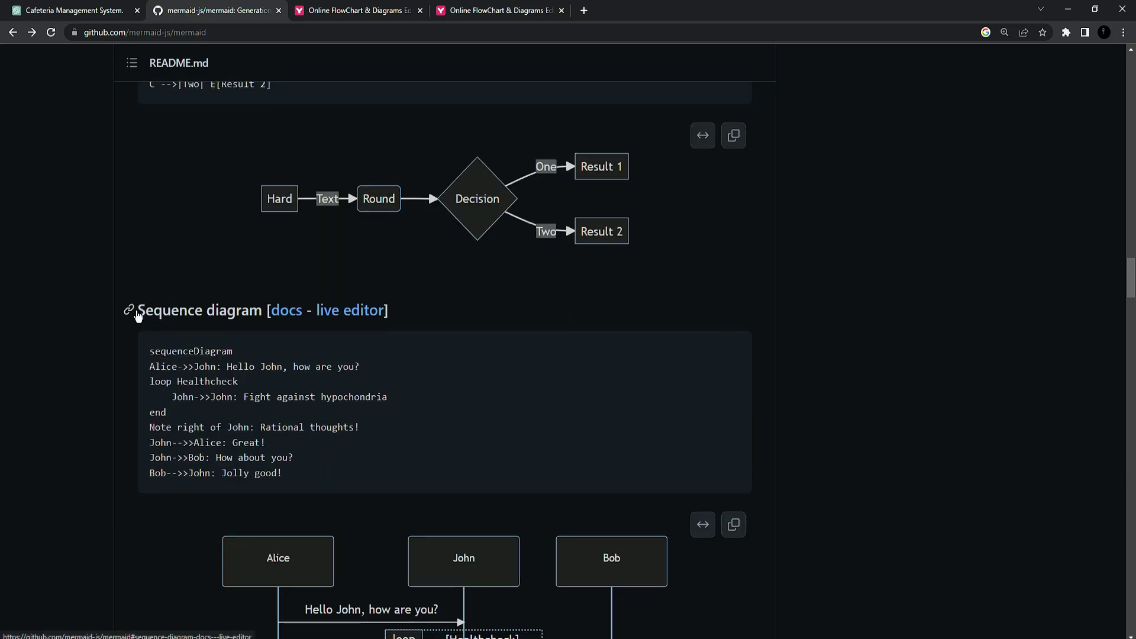
pyautogui.rightClick(361, 319)
pyautogui.click(360, 321)
pyautogui.click(329, 8)
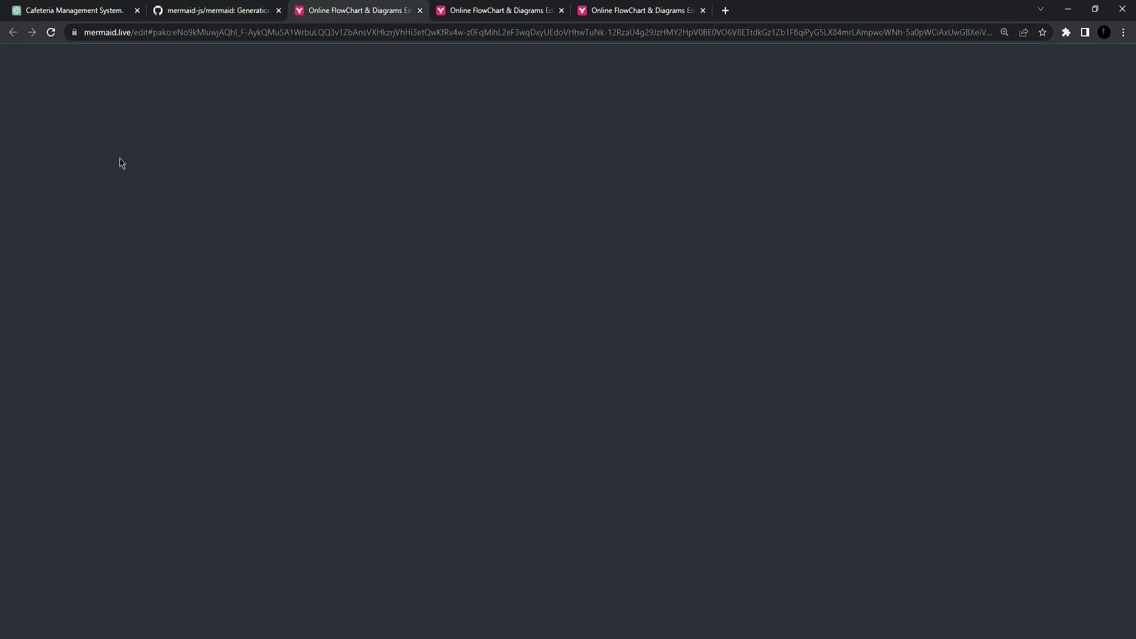
pyautogui.hotkey('ctrl', '0')
pyautogui.click(1013, 55)
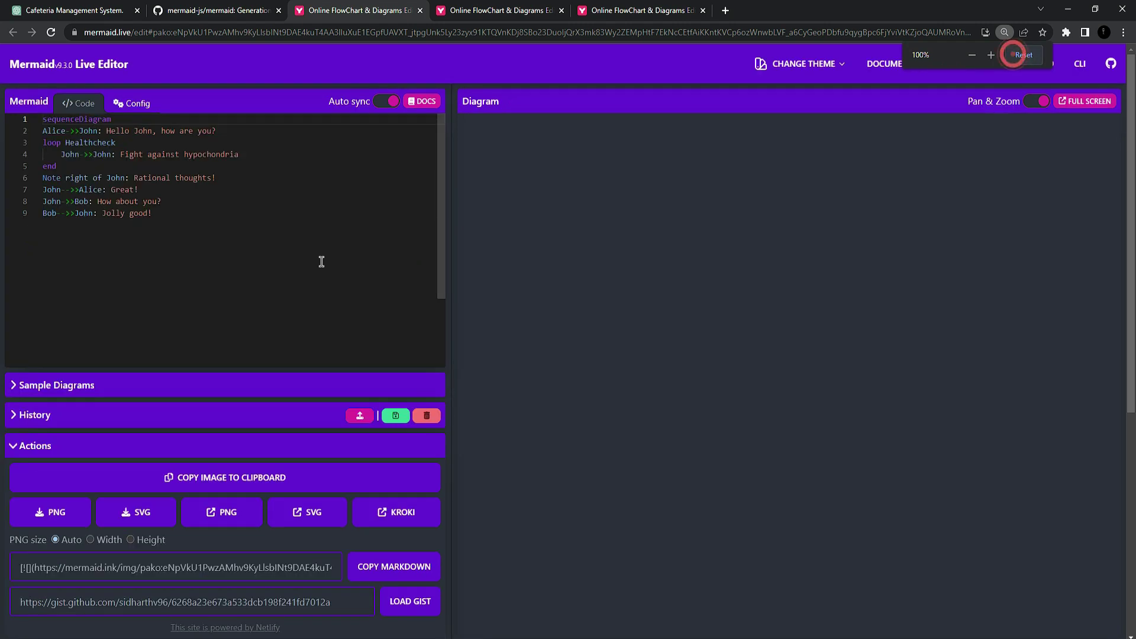
# Step: Copy the cafeteria sequenceDiagram code ending 'Cashier->>-Employee: Order complete' from ChatGPT
pyautogui.click(157, 202)
pyautogui.click(18, 8)
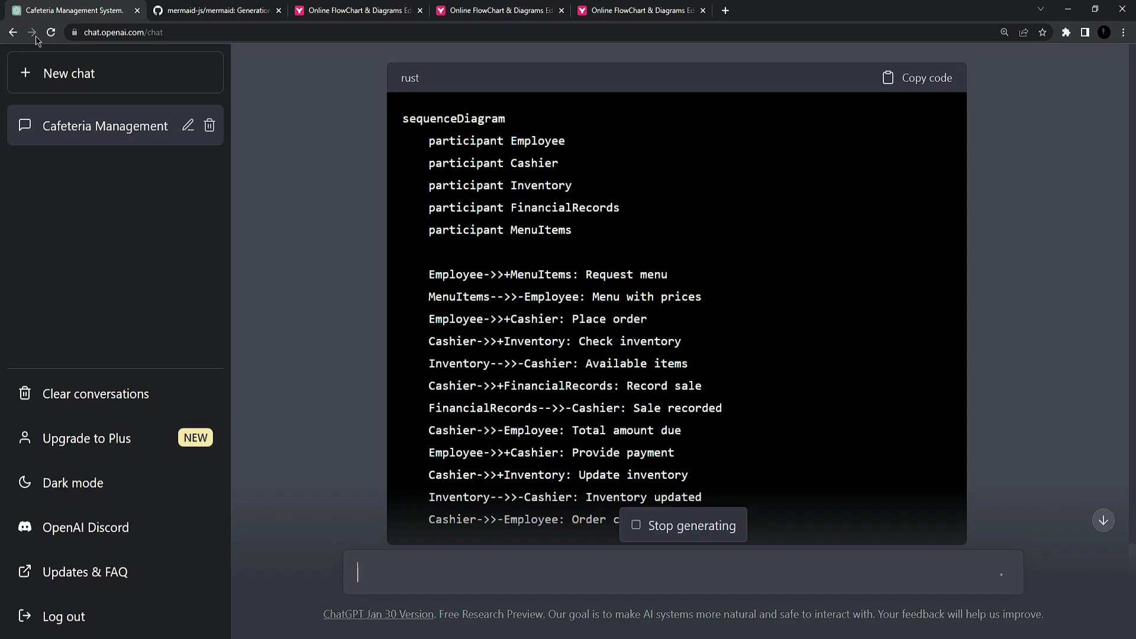
pyautogui.scroll(9, 778, 337)
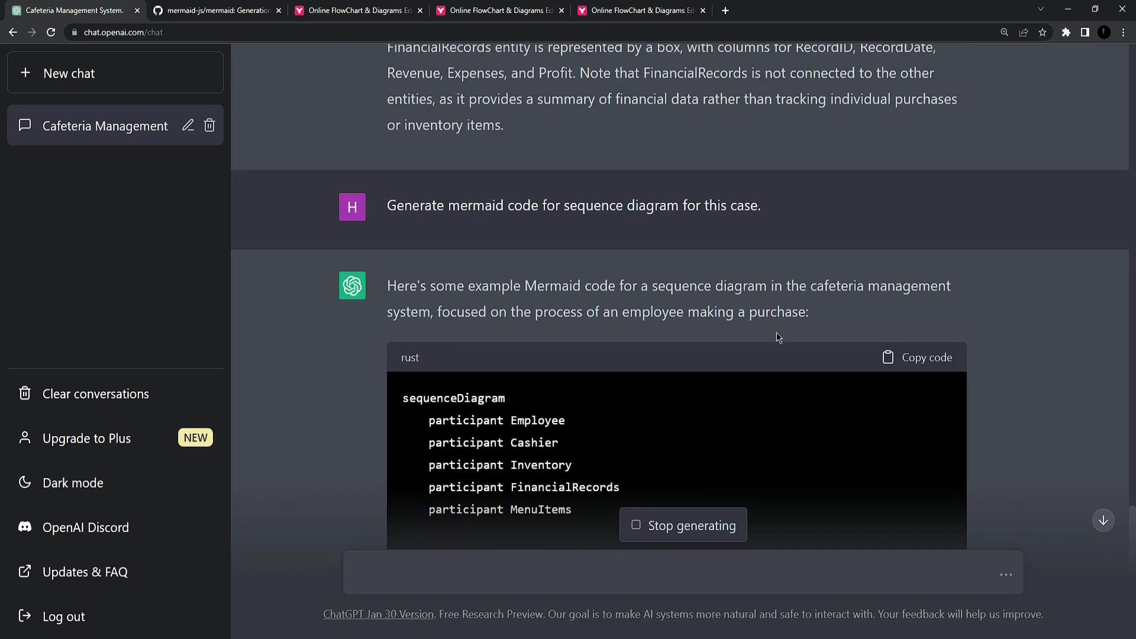
pyautogui.click(935, 231)
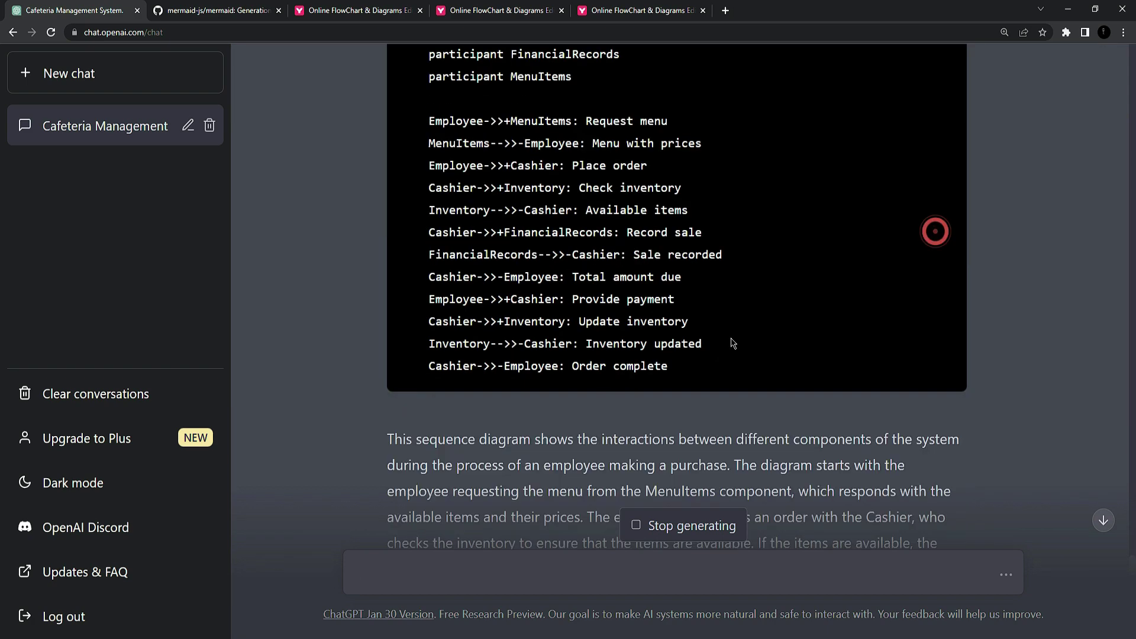
pyautogui.scroll(-3, 529, 374)
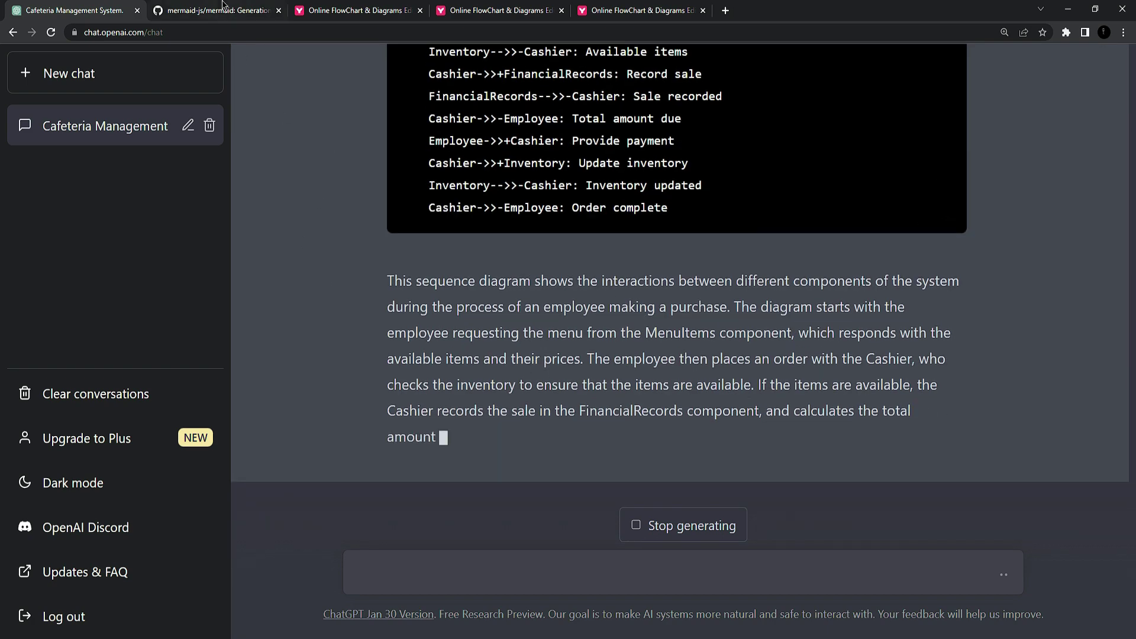
# Step: Replace the Live Editor sample with the cafeteria sequence diagram and check its five participants render
pyautogui.click(339, 7)
pyautogui.click(251, 223)
pyautogui.hotkey('ctrl', 'a')
pyautogui.hotkey('ctrl', 'v')
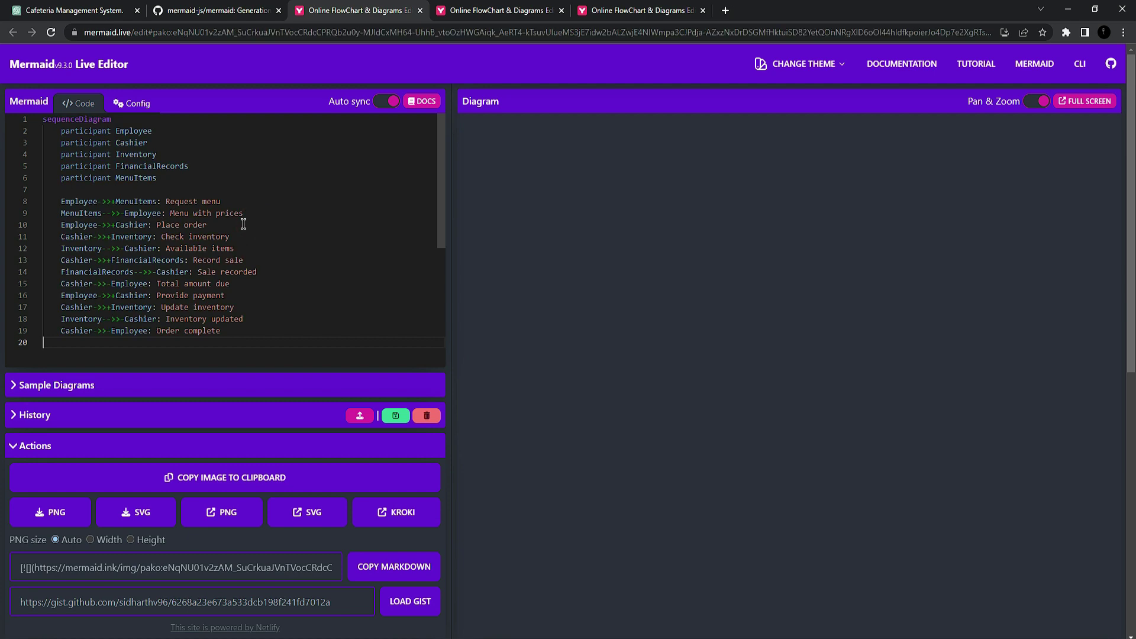
pyautogui.scroll(-10, 251, 223)
pyautogui.scroll(5, 380, 327)
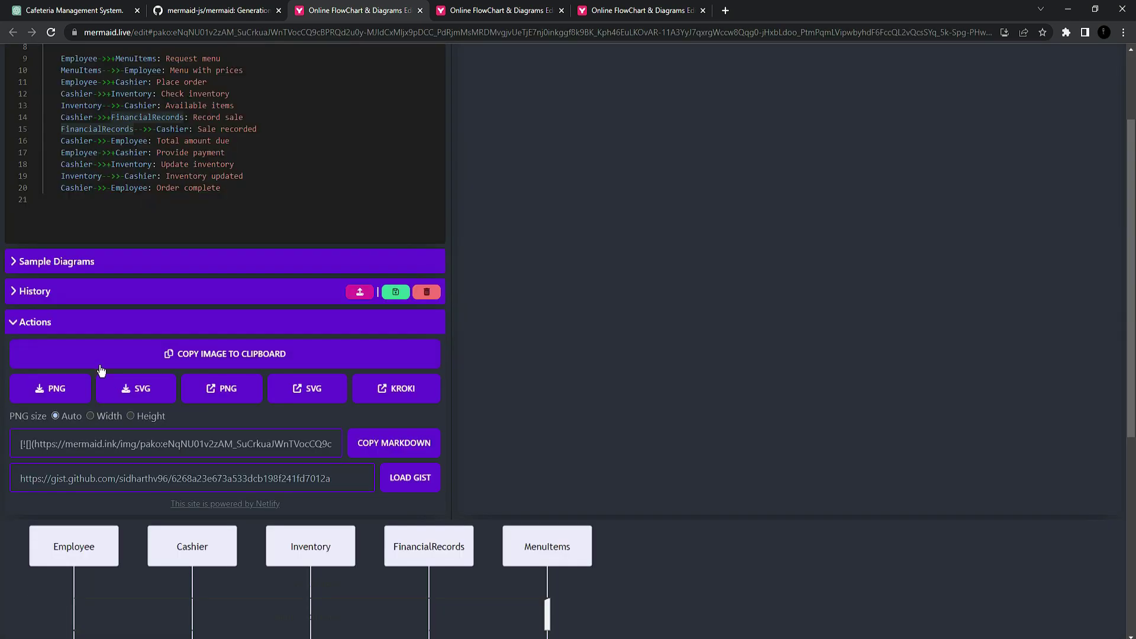
pyautogui.scroll(-3, 391, 520)
pyautogui.scroll(2, 210, 438)
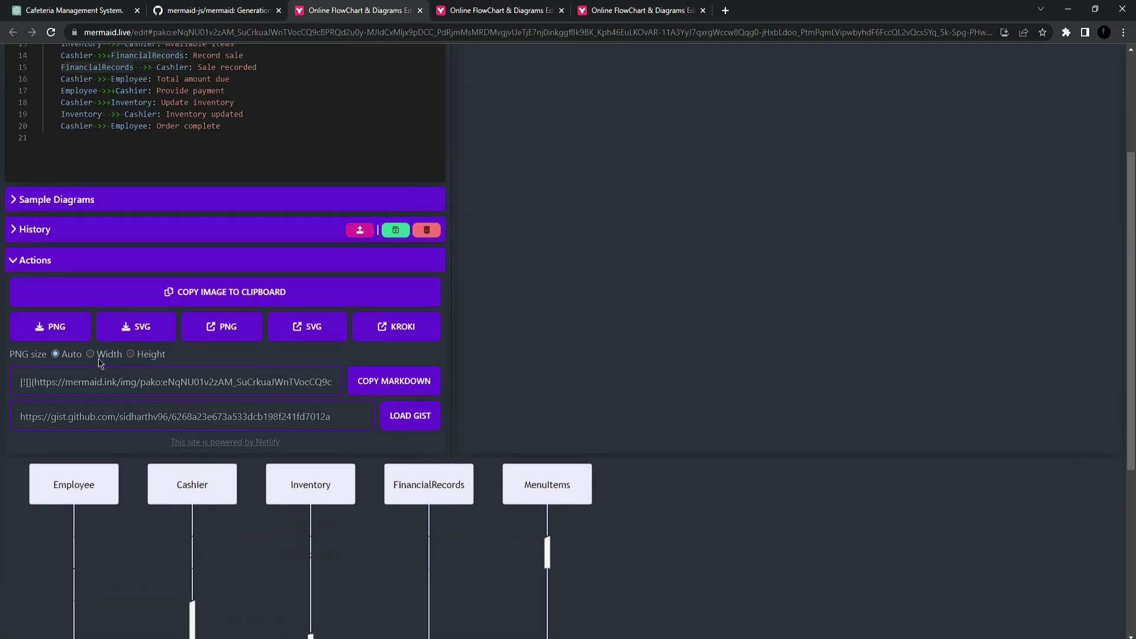
# Step: Open the rendered sequence diagram as a PNG in a new tab, then return to ChatGPT
pyautogui.rightClick(57, 335)
pyautogui.click(222, 326)
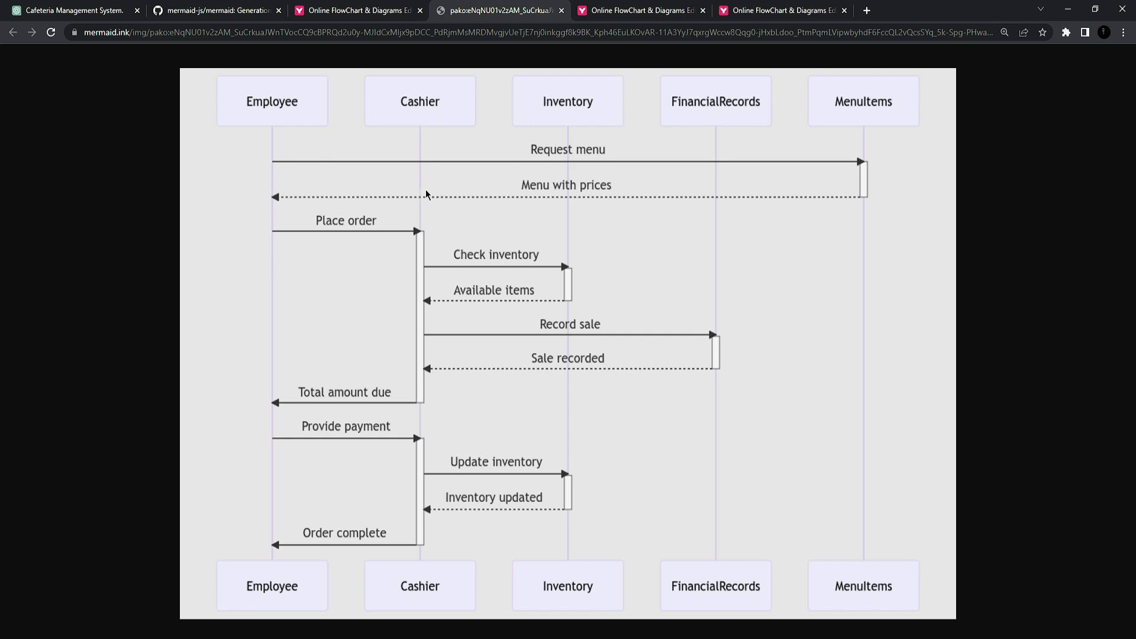
pyautogui.click(117, 6)
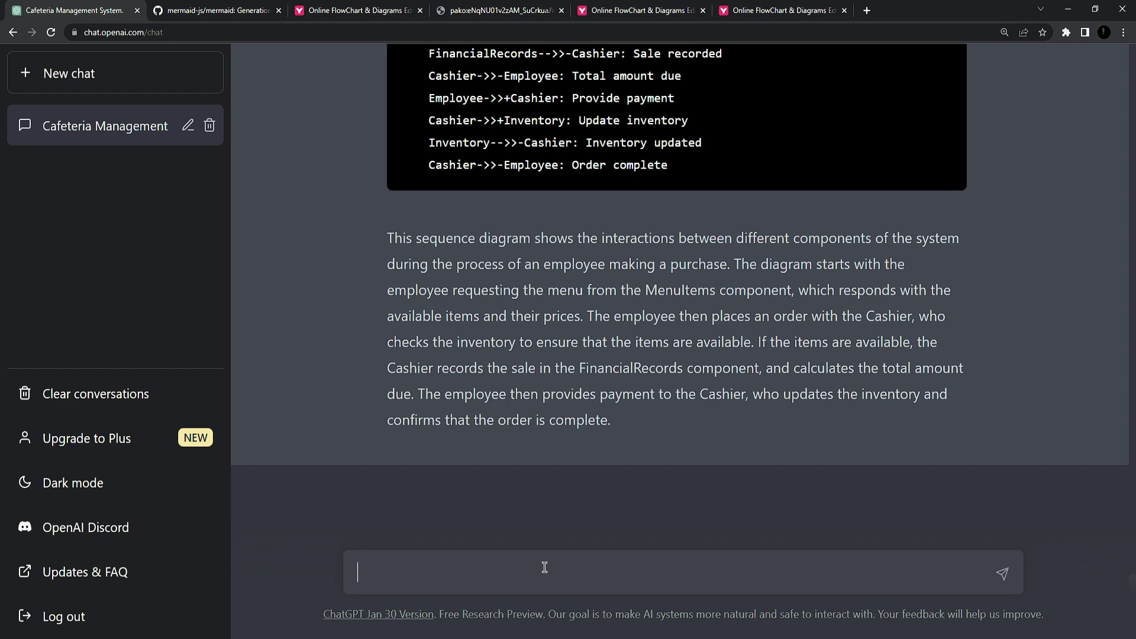
# Step: Ask ChatGPT for Mermaid code for a state transition diagram of employee payment
pyautogui.write('Can you generate Mermaid co')
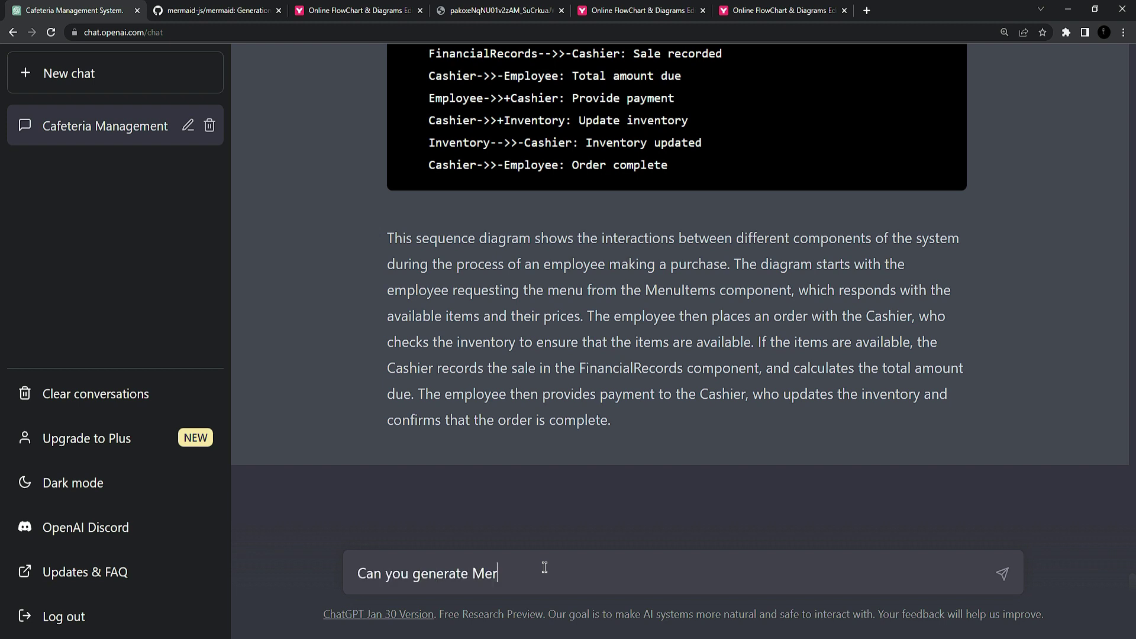
pyautogui.write('de for state transition diagram for payment of empl')
pyautogui.write('oyees.')
pyautogui.press('Return')
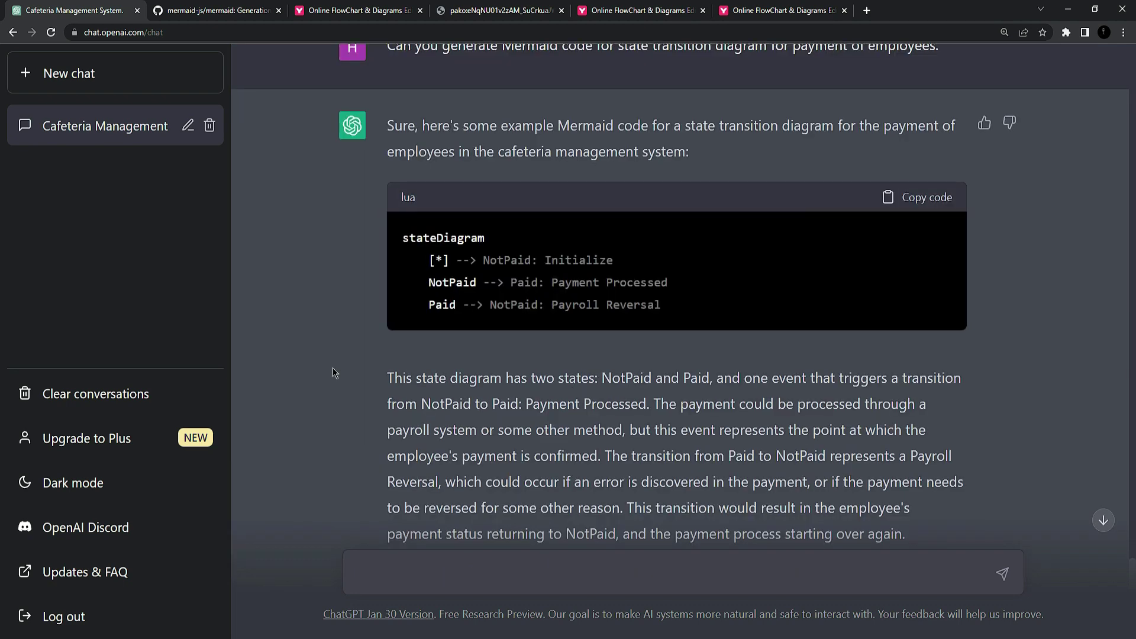
pyautogui.scroll(-3, 415, 267)
pyautogui.scroll(3, 458, 154)
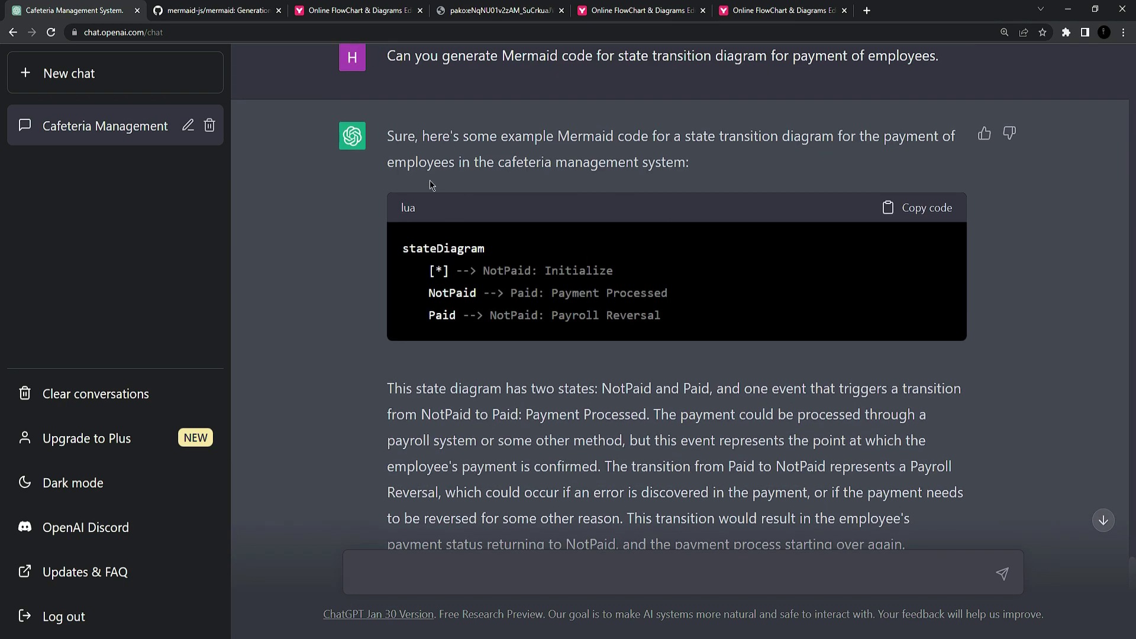
pyautogui.scroll(-4, 535, 372)
pyautogui.scroll(8, 783, 327)
# Step: Copy the payment stateDiagram code (NotPaid, Paid) and go back to the Mermaid GitHub README
pyautogui.moveTo(792, 304); pyautogui.dragTo(945, 297)
pyautogui.scroll(-4, 946, 297)
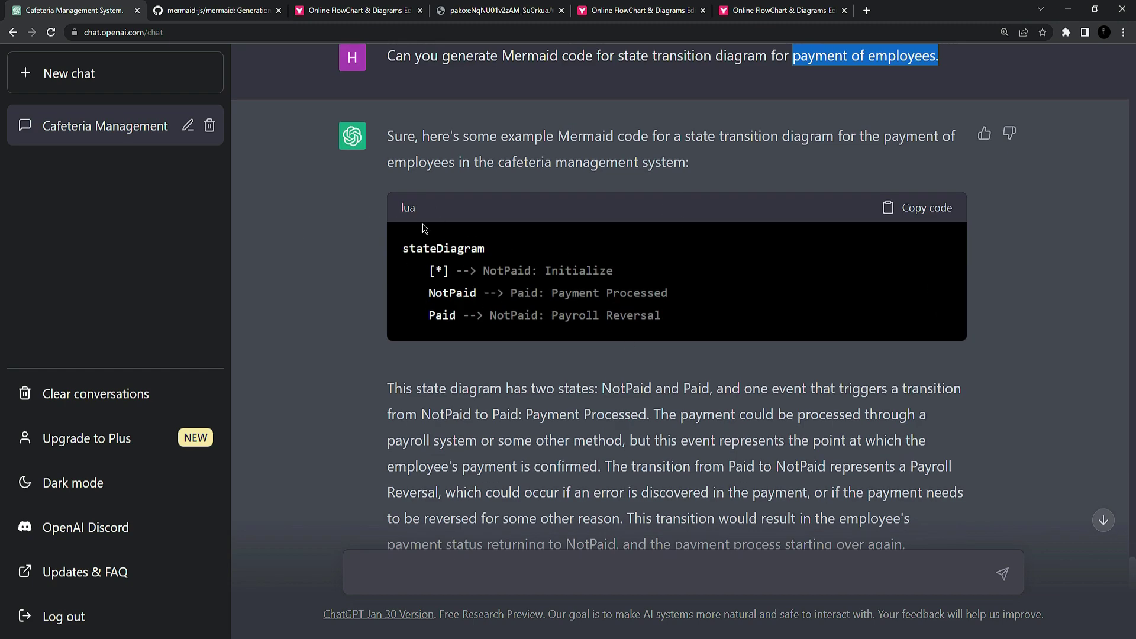
pyautogui.click(898, 207)
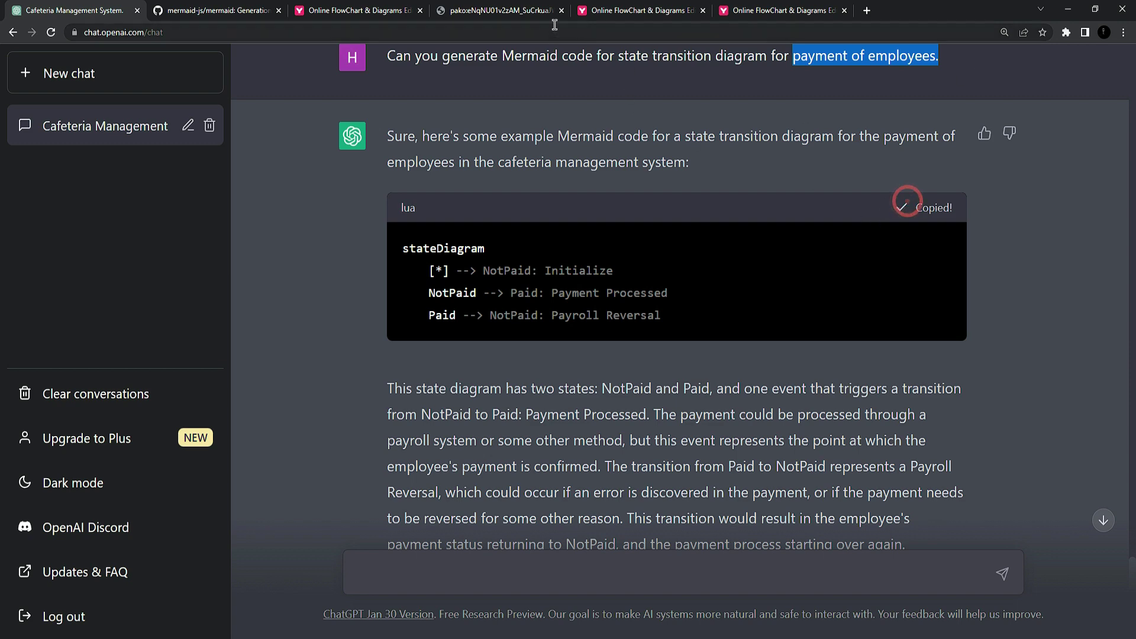
pyautogui.click(264, 10)
pyautogui.scroll(-12, 263, 335)
# Step: Open the README's State diagram live editor example in a new tab
pyautogui.scroll(-4, 263, 334)
pyautogui.scroll(13, 261, 347)
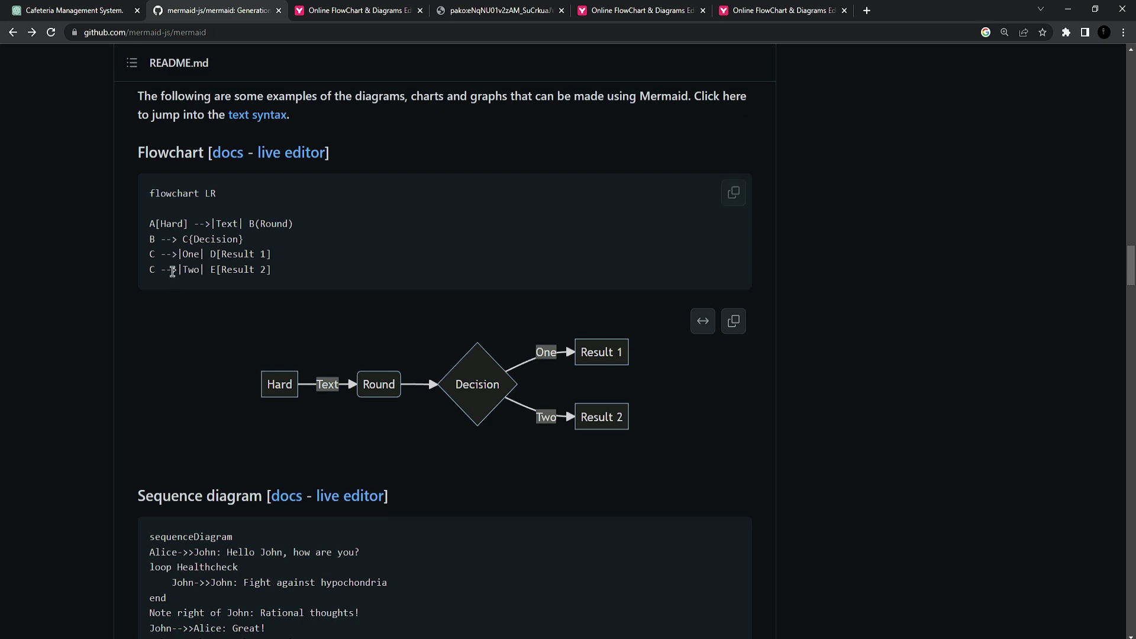
pyautogui.scroll(-15, 180, 347)
pyautogui.rightClick(316, 349)
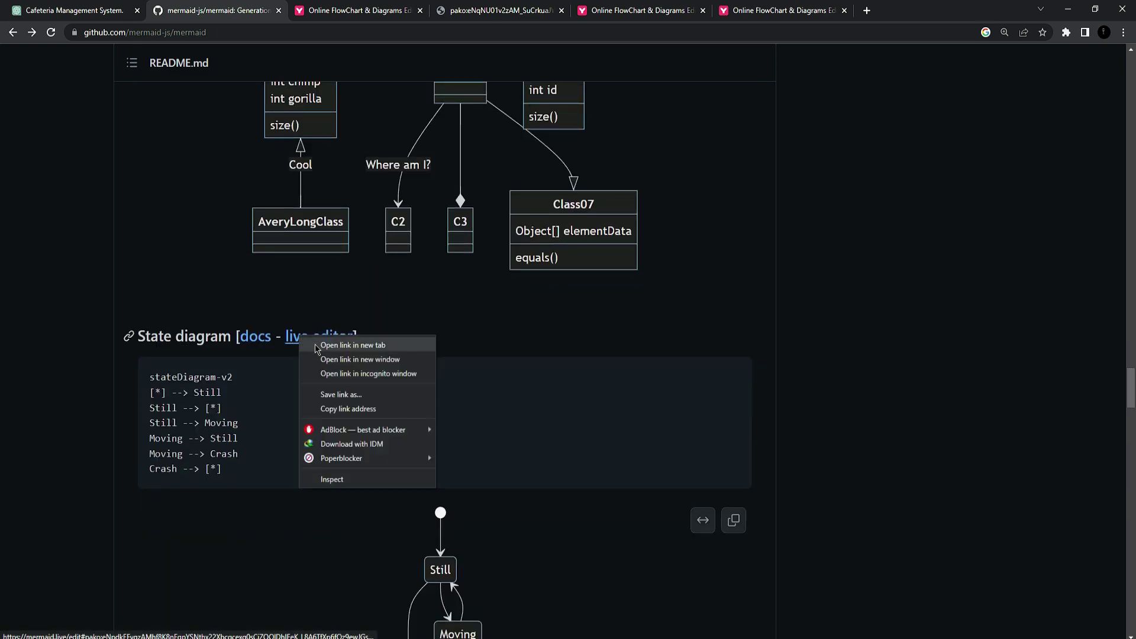
pyautogui.click(339, 346)
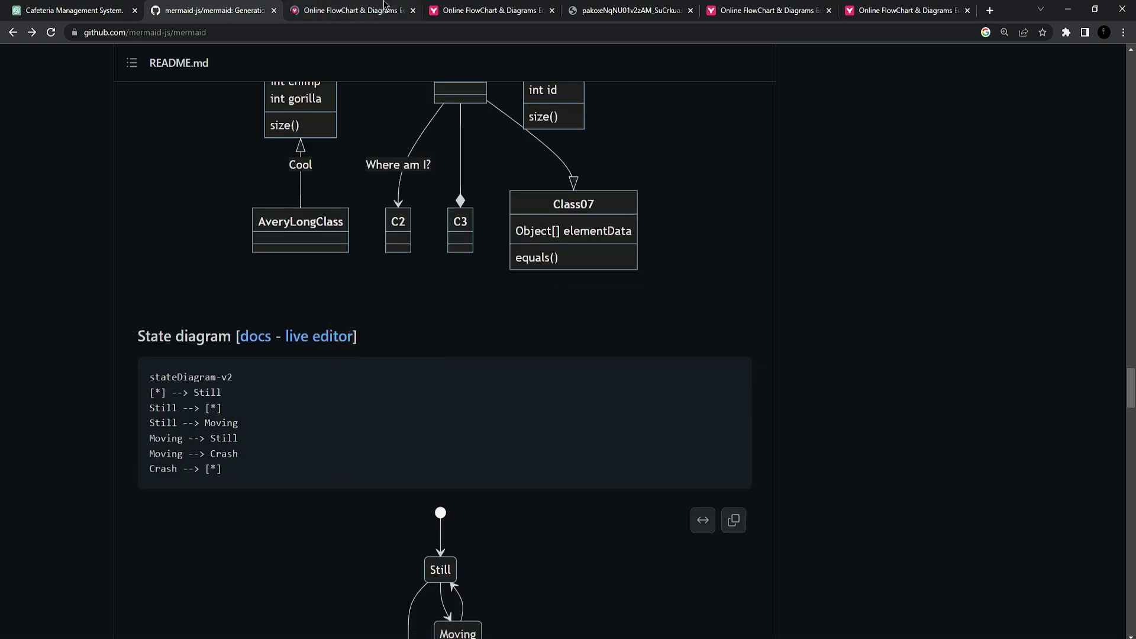
pyautogui.hotkey('ctrl', 'Tab')
# Step: View the employee payment state diagram as a PNG, zoomed out to 175%
pyautogui.scroll(-3, 170, 357)
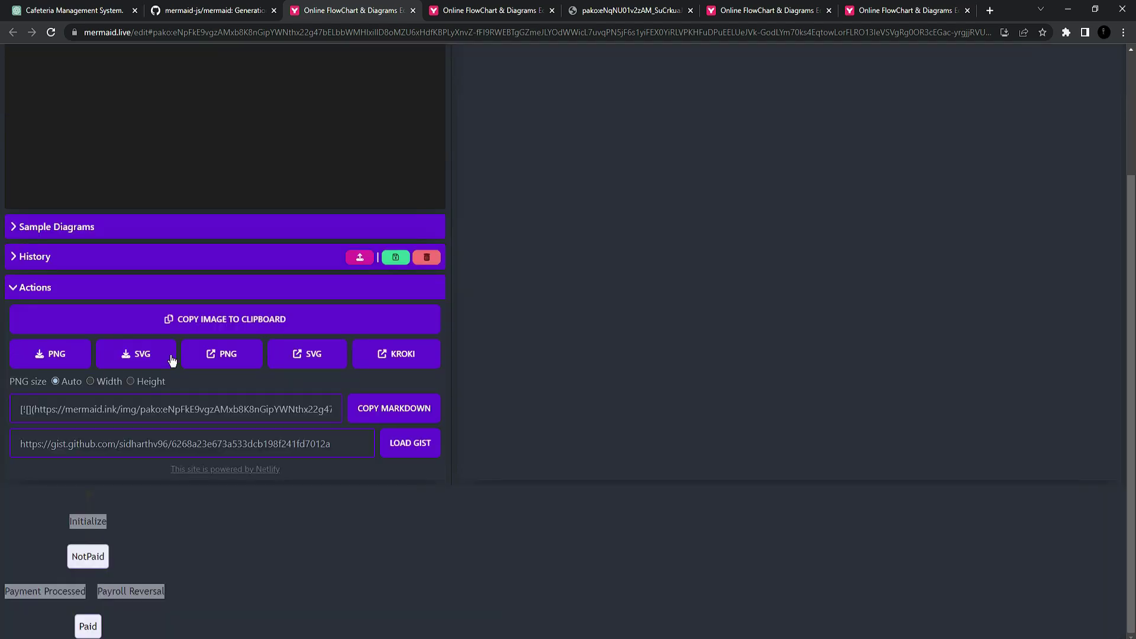
pyautogui.click(246, 346)
pyautogui.hotkey('ctrl', '-')
pyautogui.hotkey('ctrl', '-')
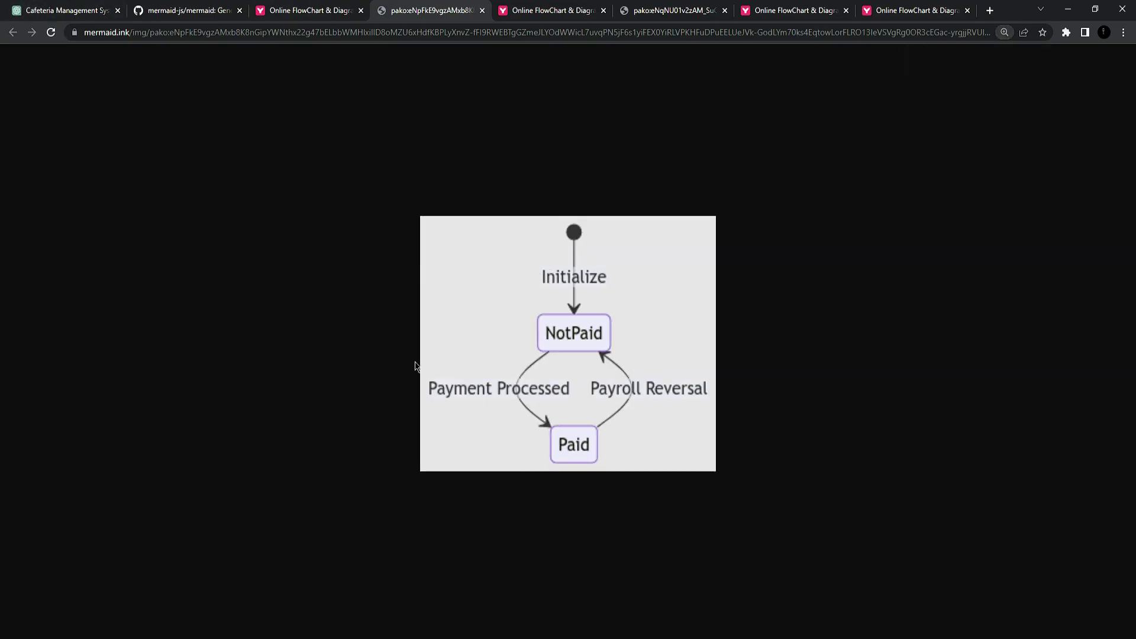
pyautogui.hotkey('ctrl', '1')
# Step: Ask ChatGPT for an order state diagram, then a fuller version with cancelled, returned and refunded states
pyautogui.click(1007, 303)
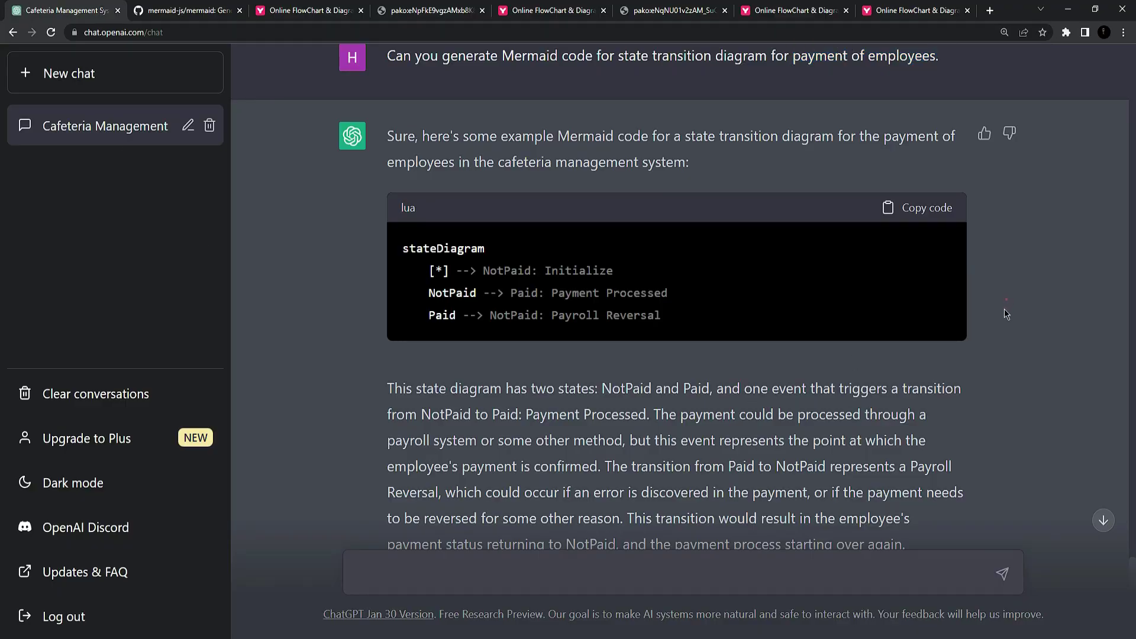
pyautogui.scroll(-4, 1003, 309)
pyautogui.click(646, 569)
pyautogui.write('can you')
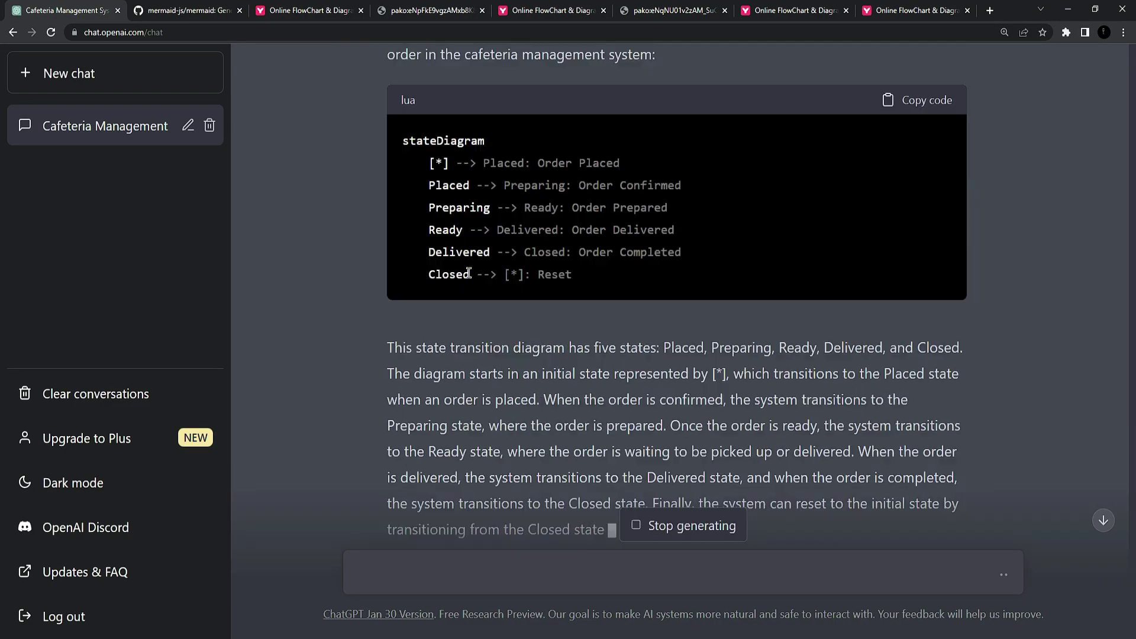
pyautogui.scroll(2, 473, 224)
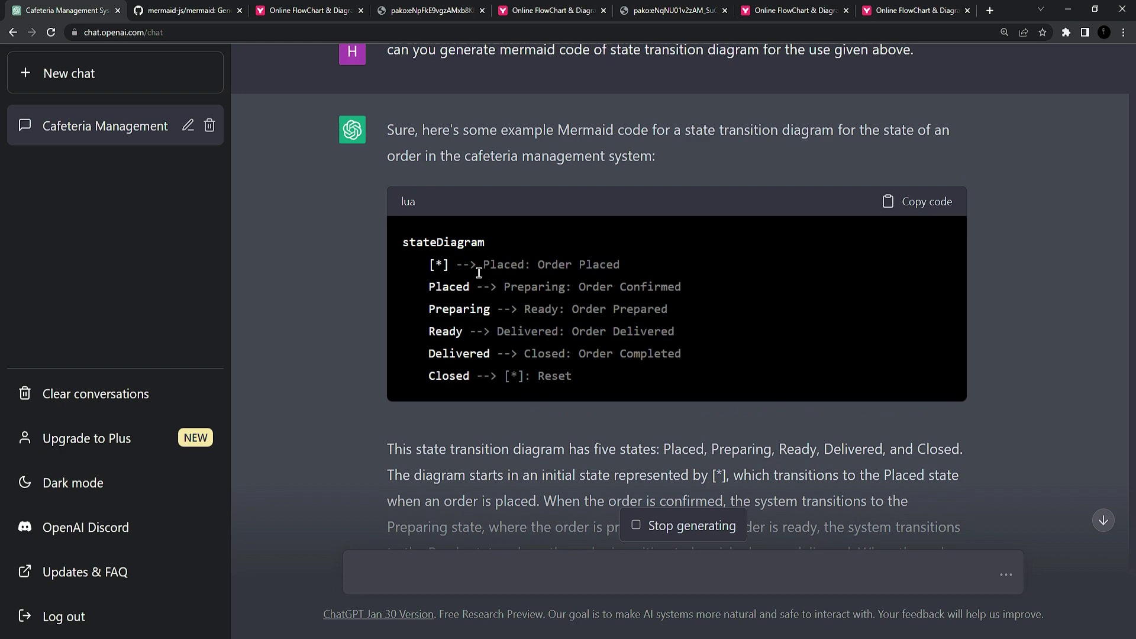
pyautogui.scroll(-6, 697, 338)
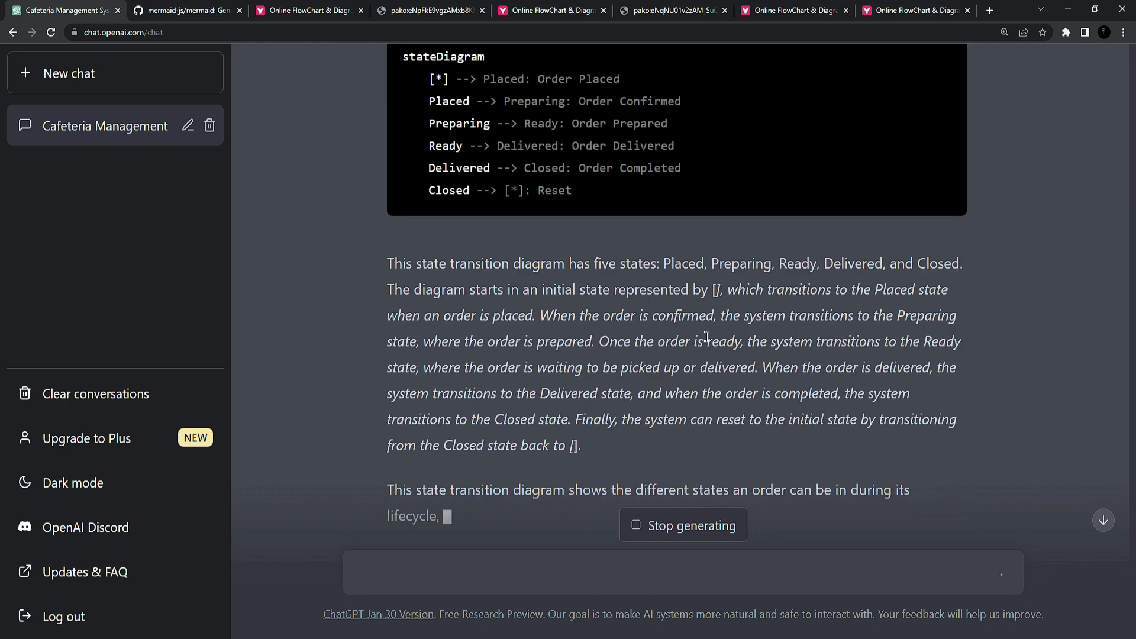
pyautogui.scroll(5, 639, 259)
pyautogui.scroll(-6, 718, 274)
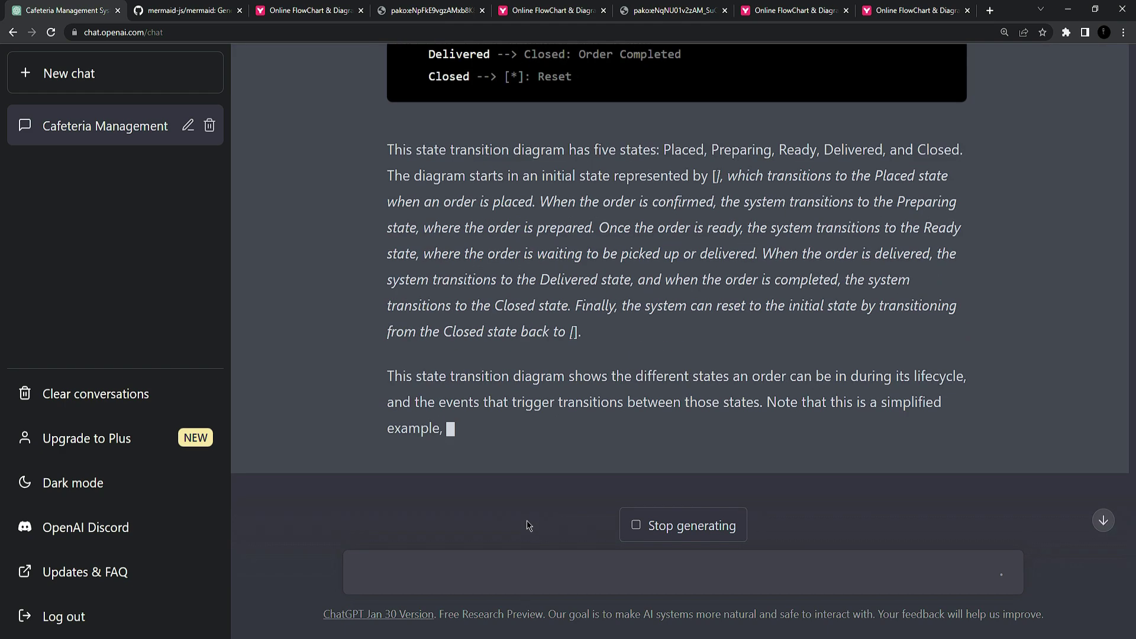
pyautogui.click(470, 570)
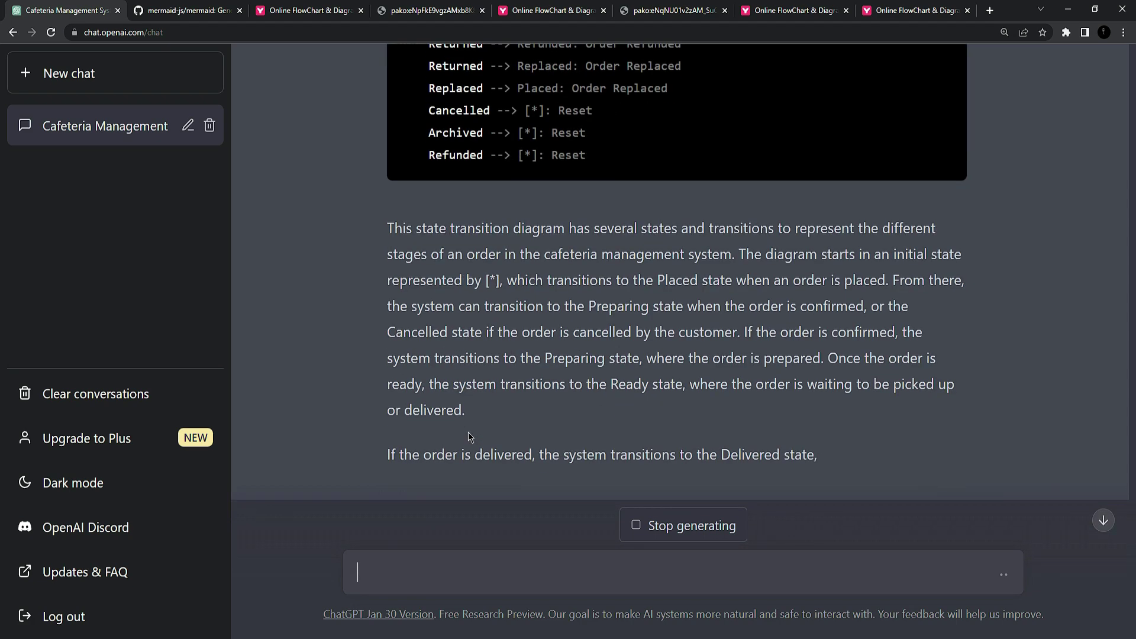
# Step: Copy the expanded order stateDiagram code and switch to the GitHub README
pyautogui.scroll(5, 722, 355)
pyautogui.click(914, 89)
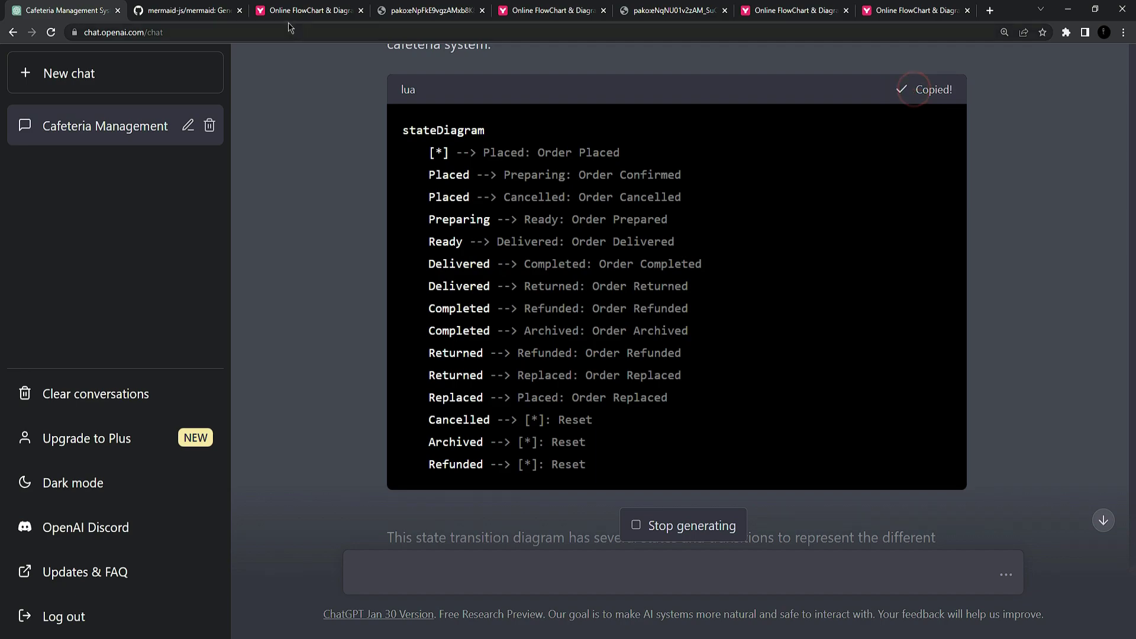
pyautogui.click(307, 10)
# Step: Paste the order state code into a fresh State diagram live editor and open its image in a new tab
pyautogui.hotkey('ctrl', 'shift', 'Tab')
pyautogui.rightClick(315, 326)
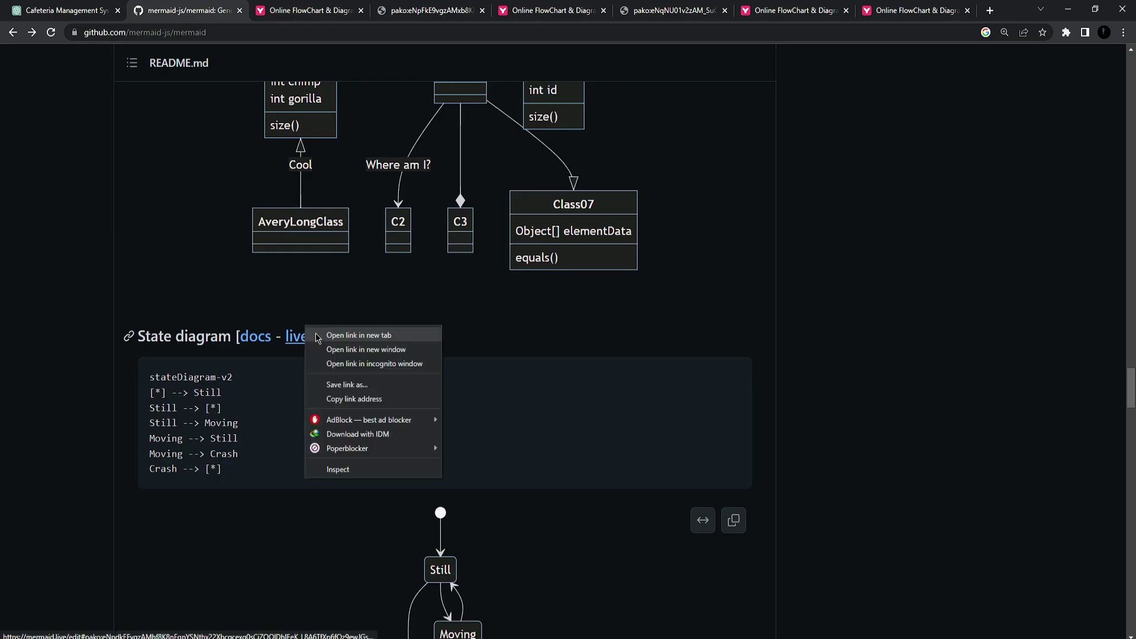
pyautogui.click(349, 333)
pyautogui.click(284, 10)
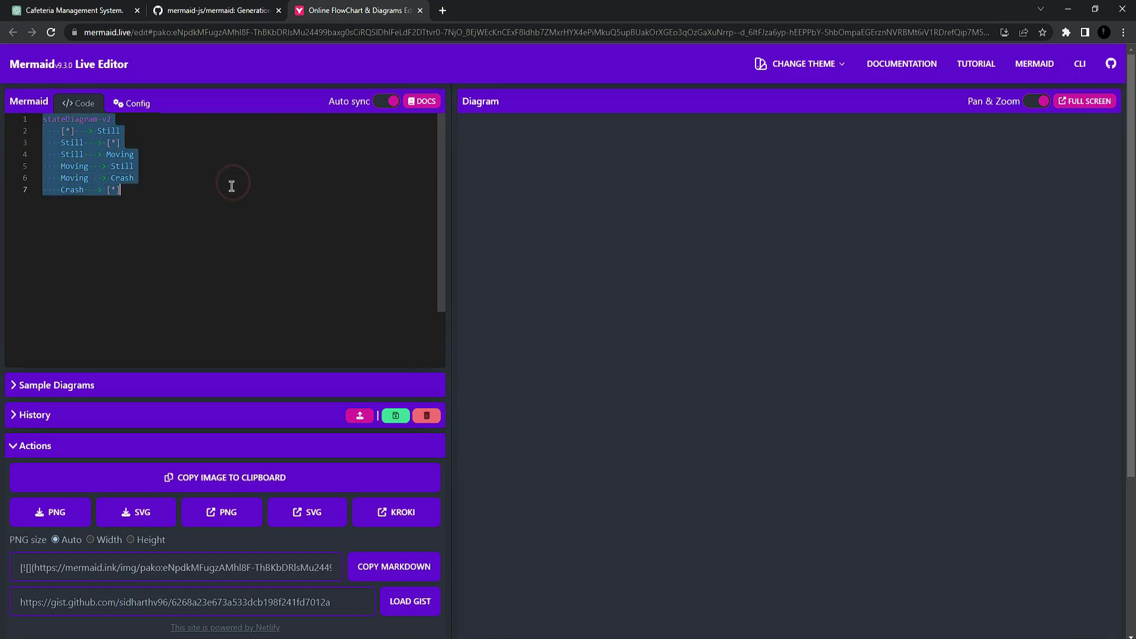
pyautogui.hotkey('ctrl', 'v')
pyautogui.click(756, 235)
pyautogui.scroll(-5, 739, 284)
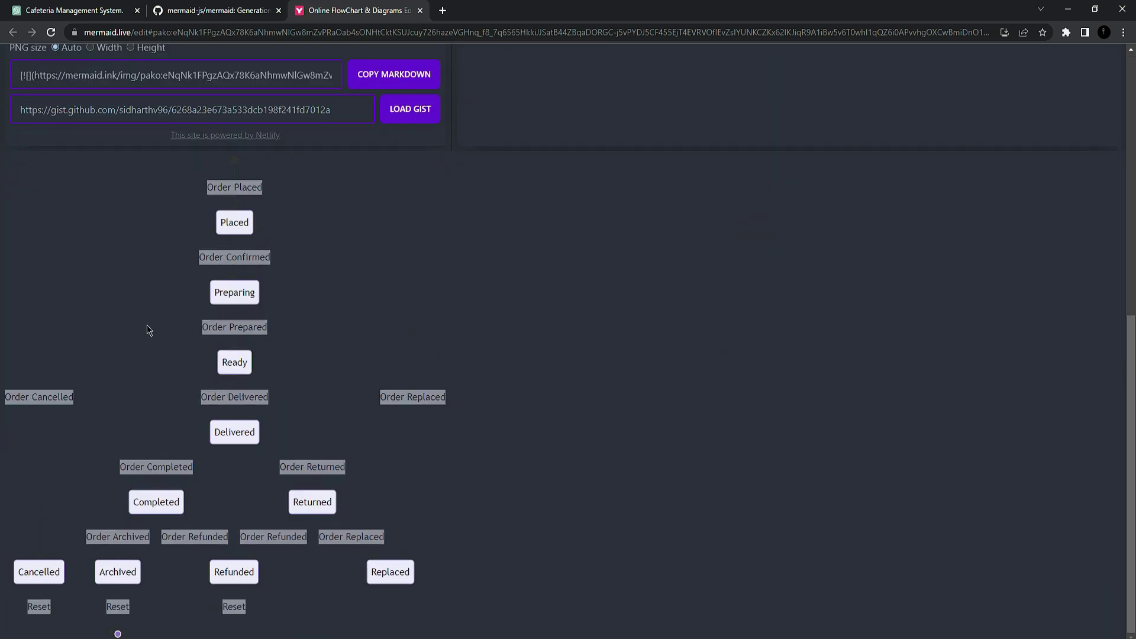
pyautogui.click(262, 270)
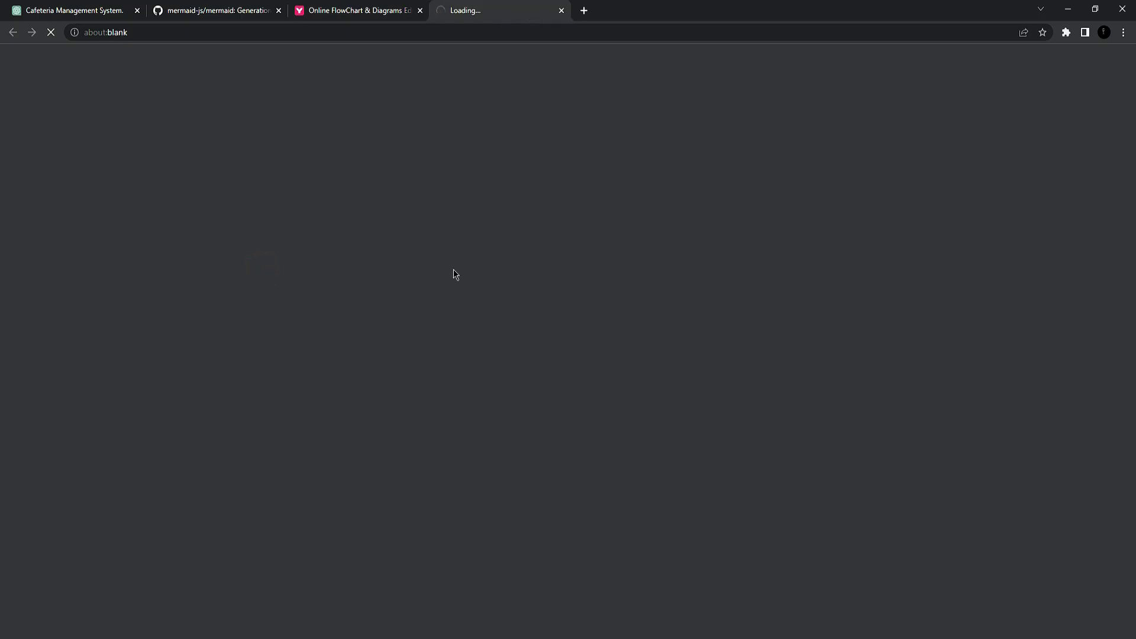
# Step: Scroll through the order state diagram image from Order Placed down to the Reset transitions
pyautogui.scroll(-3, 475, 257)
pyautogui.scroll(3, 478, 287)
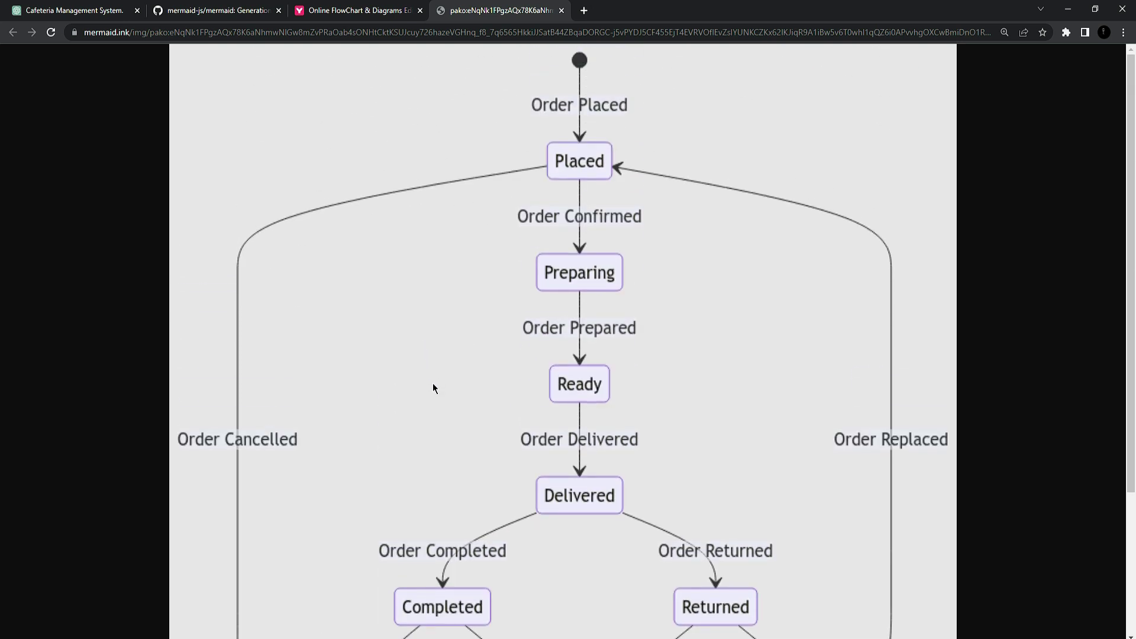
pyautogui.scroll(-3, 438, 400)
pyautogui.scroll(3, 417, 520)
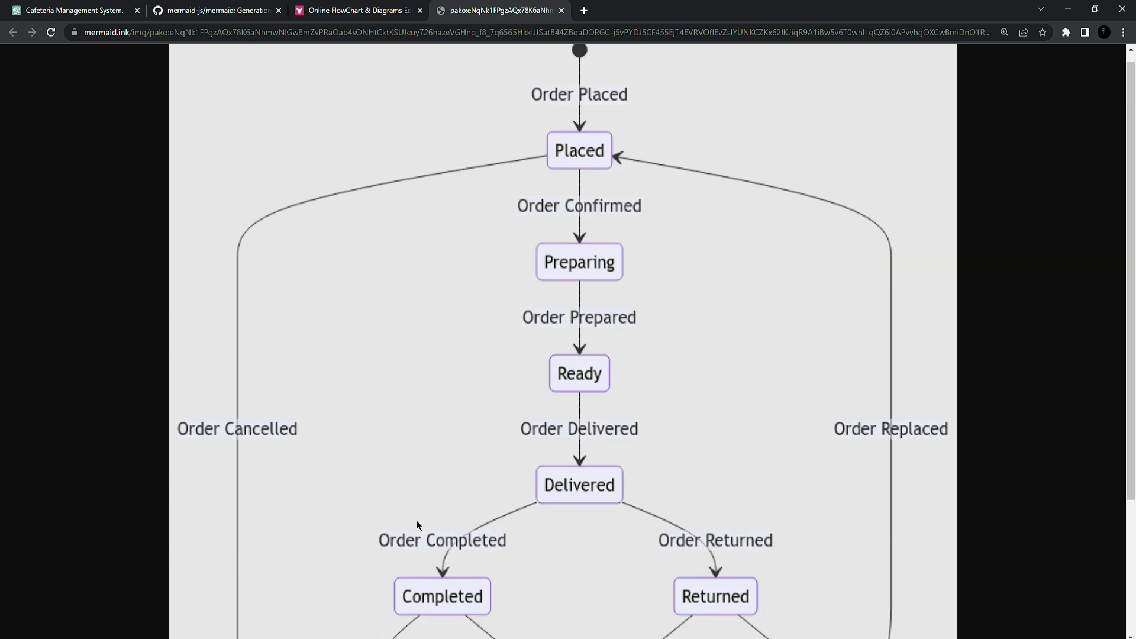
pyautogui.scroll(-3, 613, 392)
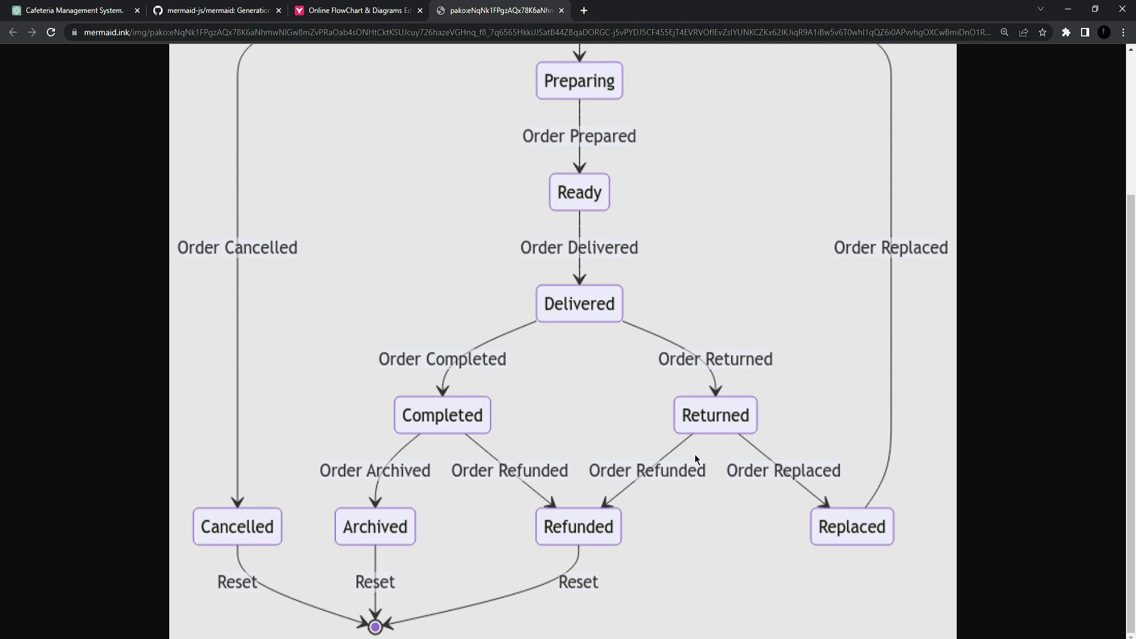
pyautogui.scroll(3, 695, 454)
pyautogui.scroll(-3, 250, 488)
pyautogui.scroll(3, 248, 470)
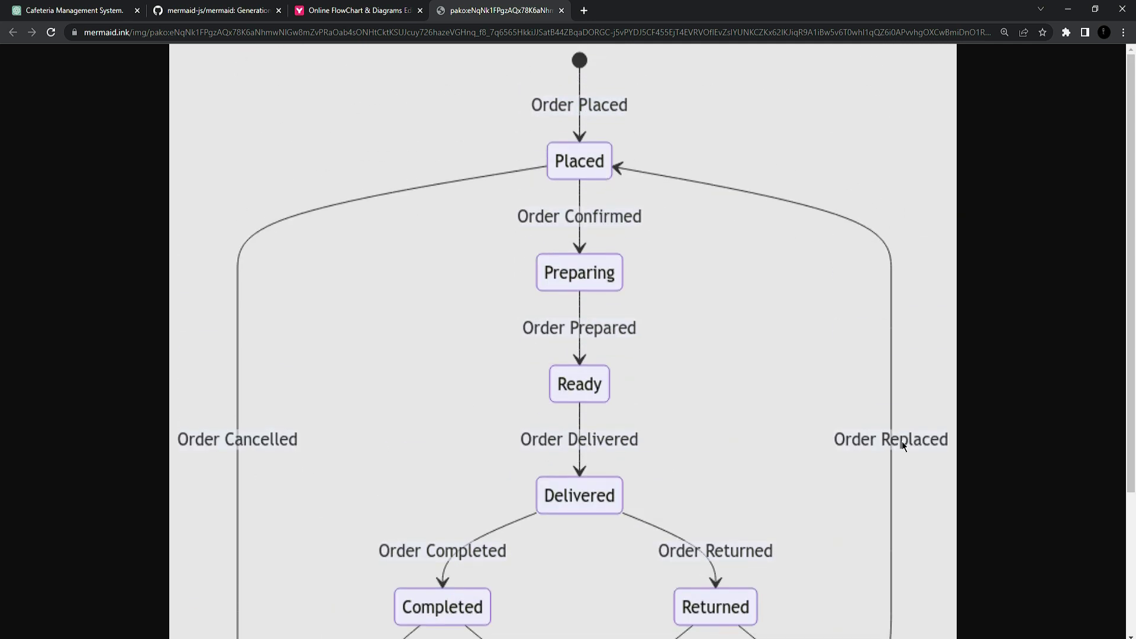
pyautogui.scroll(-3, 884, 436)
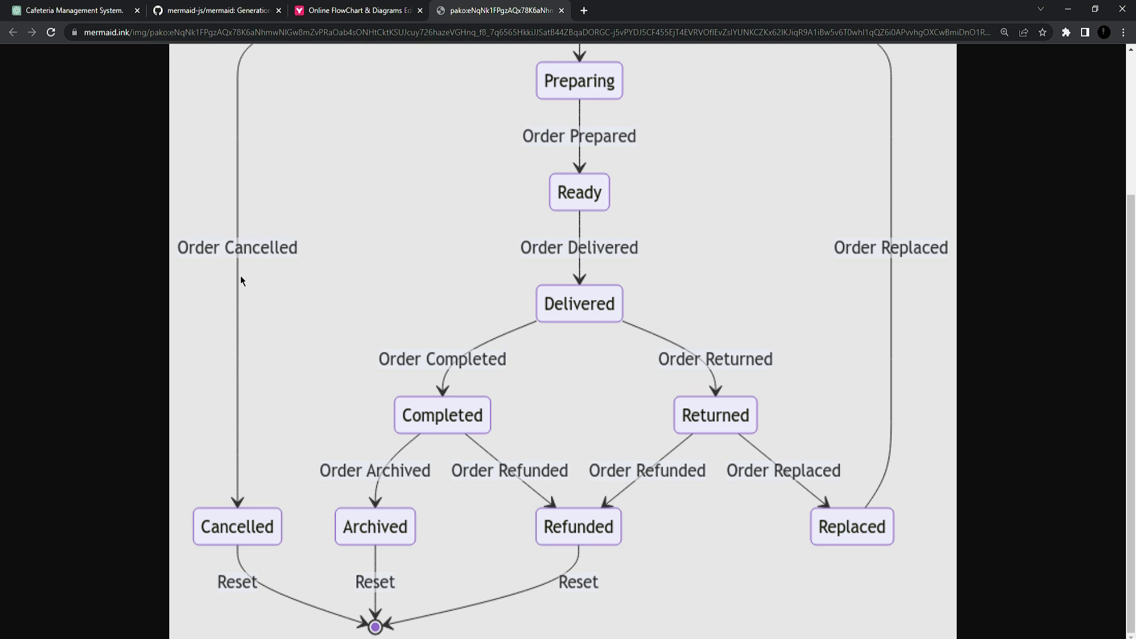
pyautogui.scroll(3, 687, 214)
pyautogui.scroll(-3, 850, 446)
pyautogui.scroll(3, 642, 223)
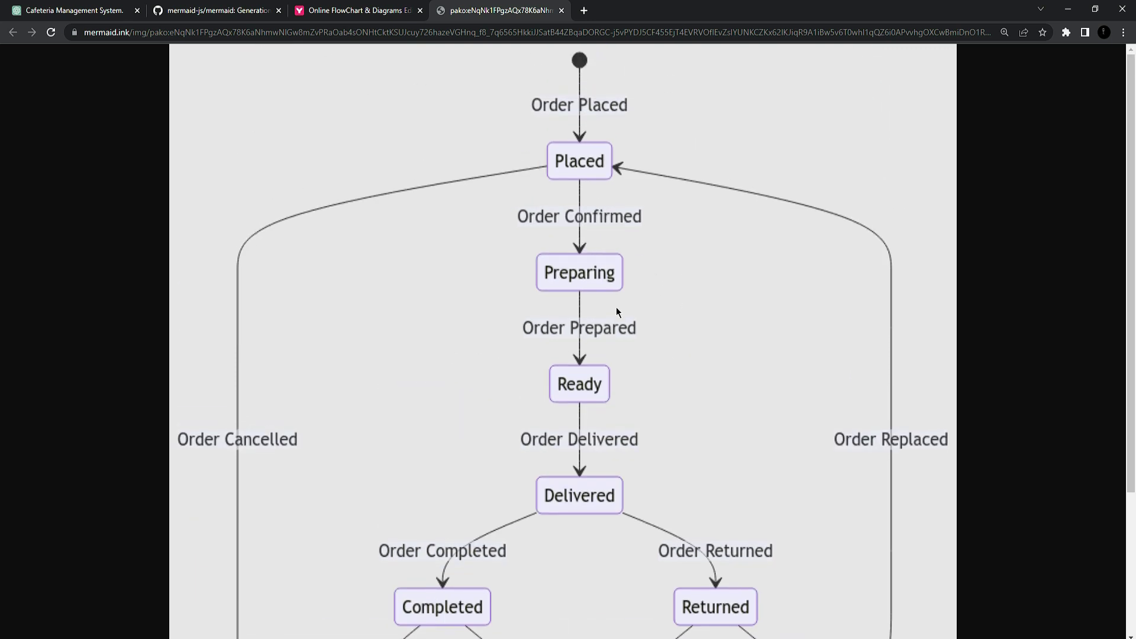
pyautogui.scroll(-3, 647, 375)
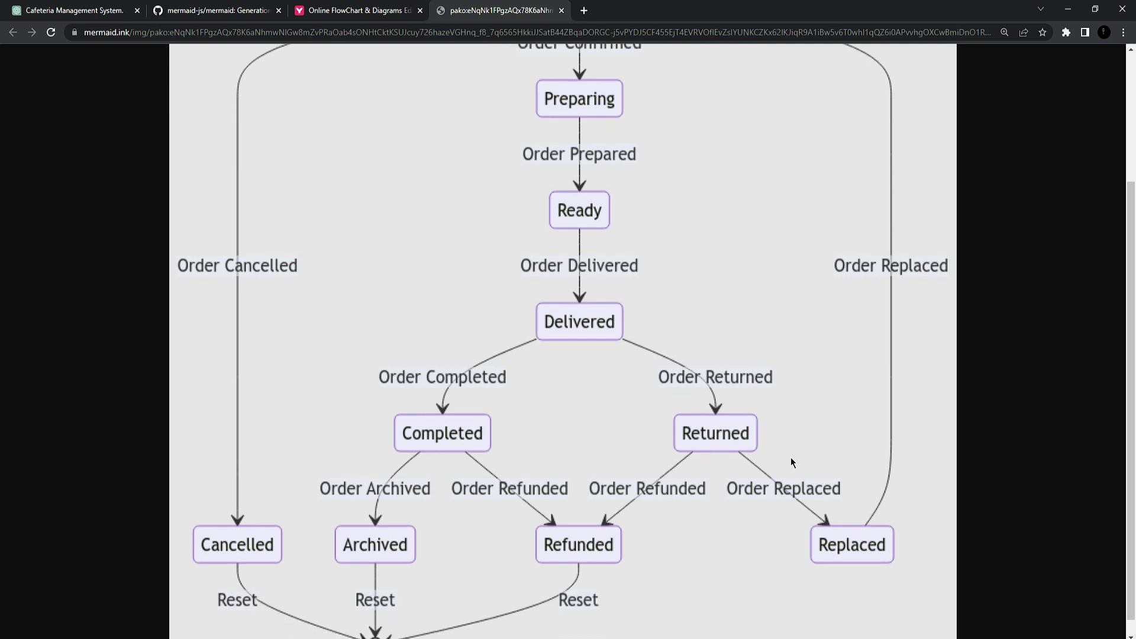
pyautogui.scroll(3, 792, 461)
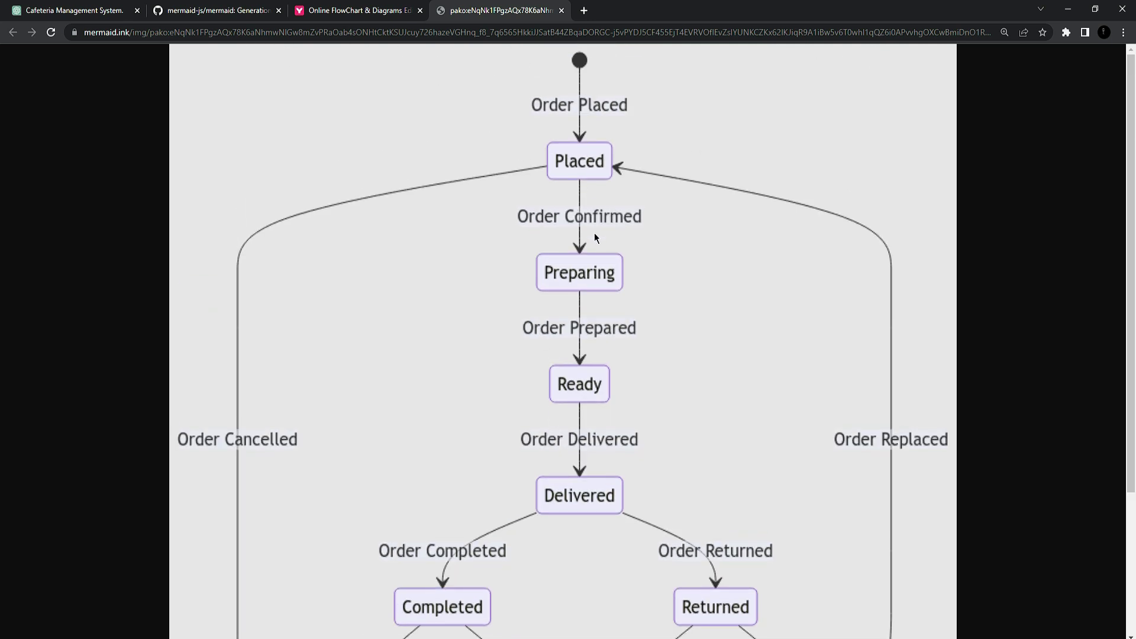
pyautogui.scroll(-3, 819, 487)
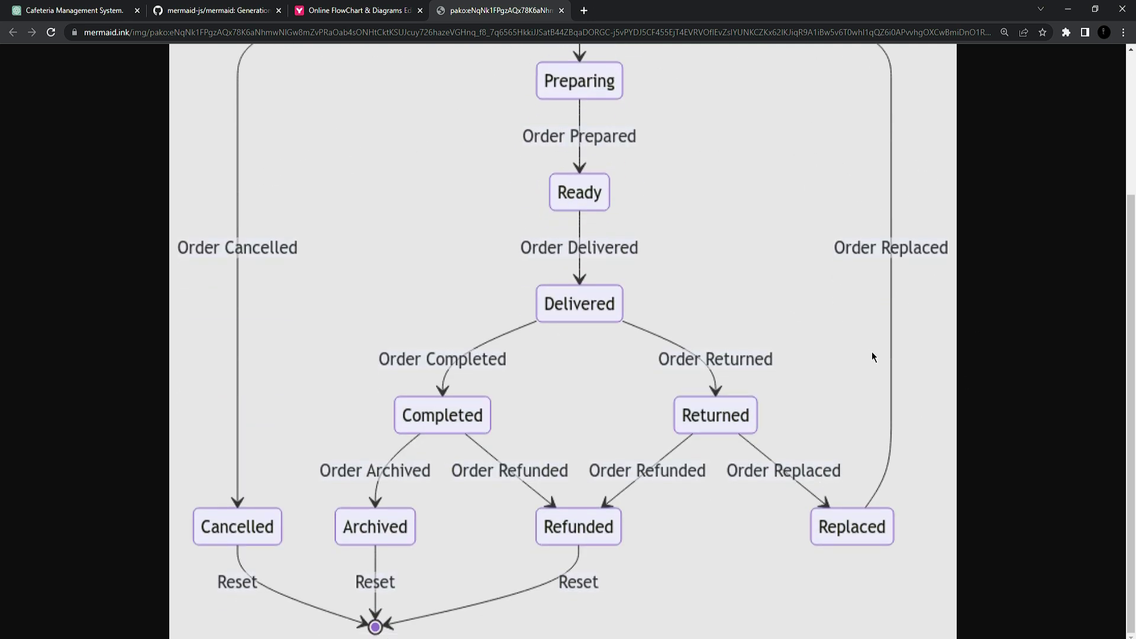
pyautogui.scroll(3, 582, 371)
pyautogui.scroll(-1, 586, 316)
pyautogui.scroll(1, 582, 474)
pyautogui.scroll(-3, 292, 266)
pyautogui.scroll(3, 243, 262)
pyautogui.scroll(-3, 244, 261)
# Step: Back in ChatGPT, scroll up to the employee purchase sequenceDiagram code block
pyautogui.click(12, 9)
pyautogui.scroll(-10, 469, 330)
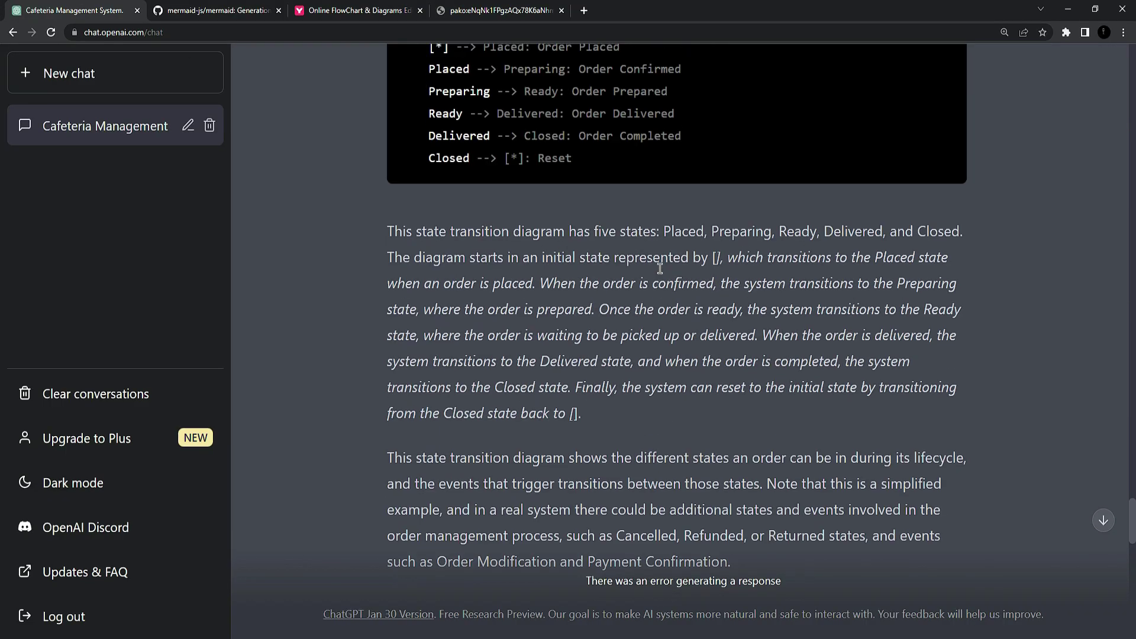
pyautogui.scroll(1, 767, 398)
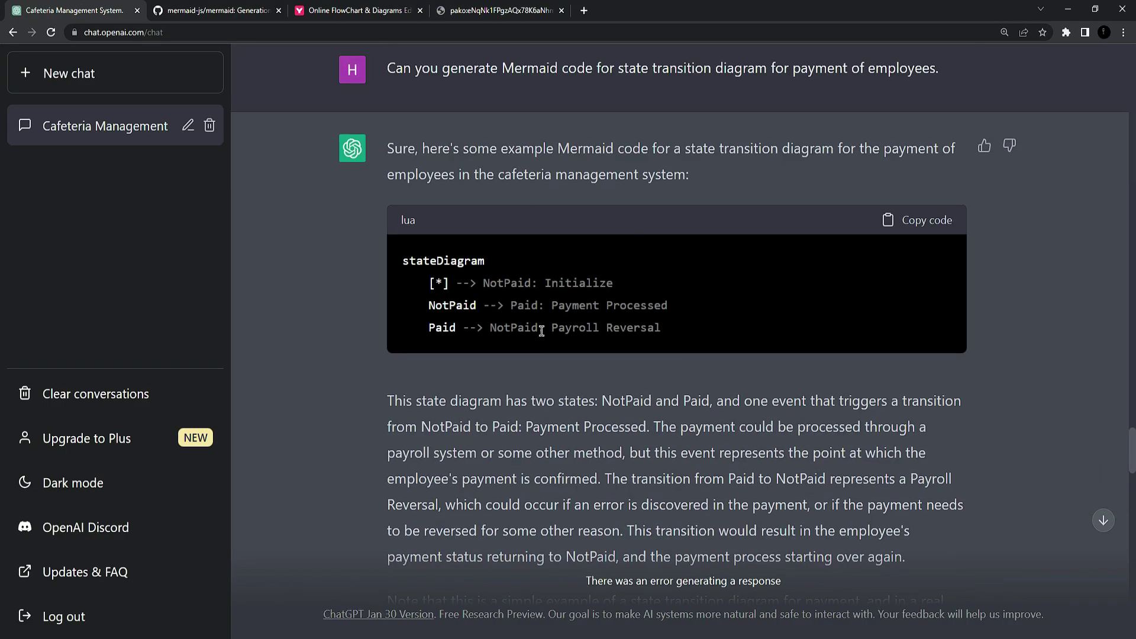
pyautogui.scroll(15, 432, 298)
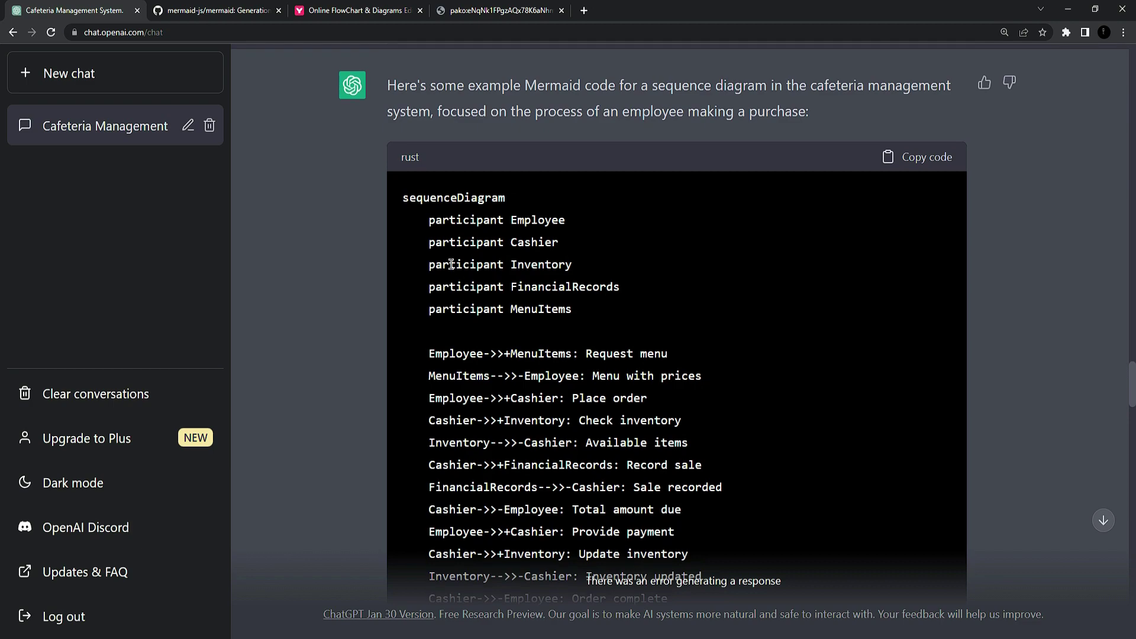
pyautogui.scroll(-3, 511, 505)
pyautogui.scroll(3, 602, 468)
# Step: Zoom out on the state diagram image and scroll through the whole diagram
pyautogui.hotkey('ctrl', '4')
pyautogui.hotkey('ctrl', '-')
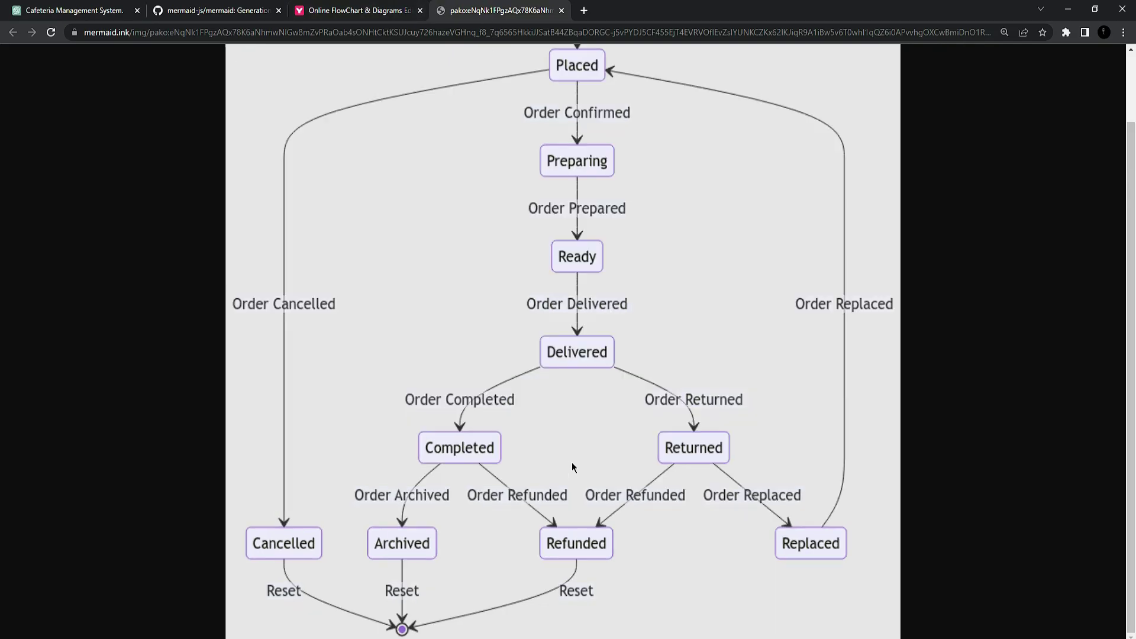
pyautogui.scroll(2, 598, 354)
pyautogui.scroll(-1, 579, 446)
pyautogui.scroll(-1, 578, 446)
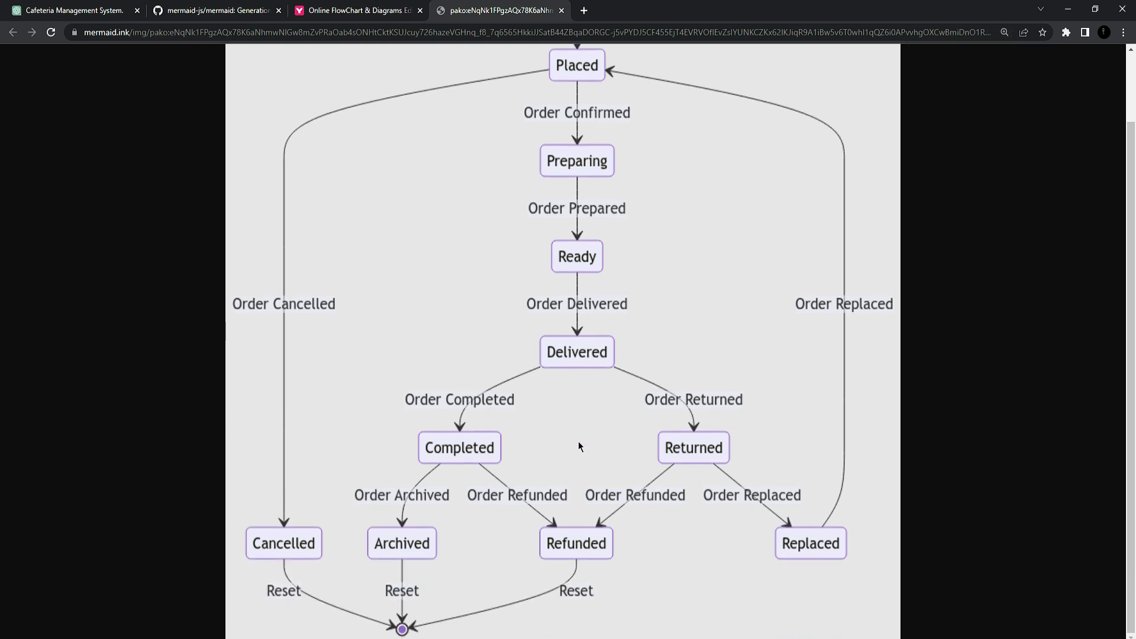
pyautogui.scroll(2, 590, 466)
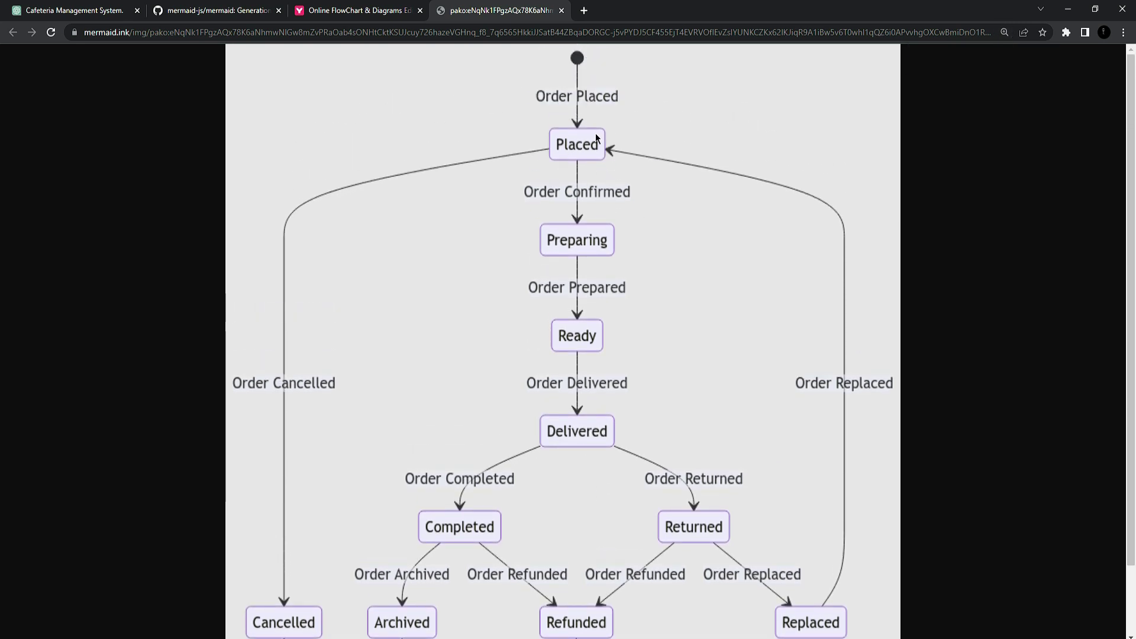
pyautogui.scroll(-2, 603, 457)
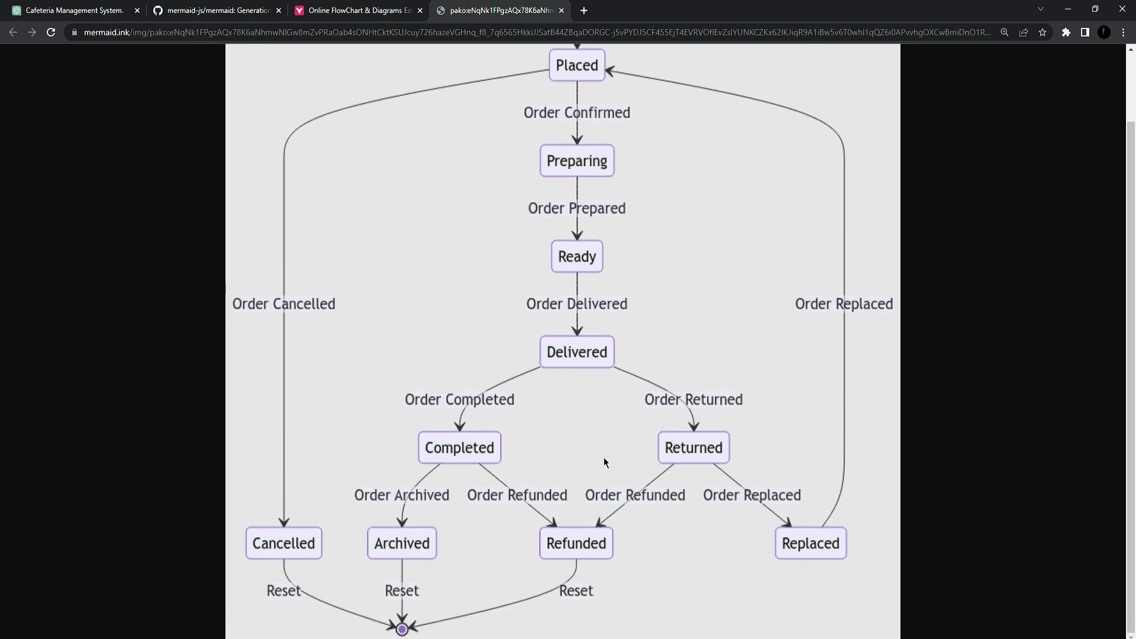
# Step: Return to ChatGPT and scroll to the earlier cafeteria erDiagram reply
pyautogui.click(81, 7)
pyautogui.scroll(3, 634, 272)
pyautogui.scroll(-3, 631, 407)
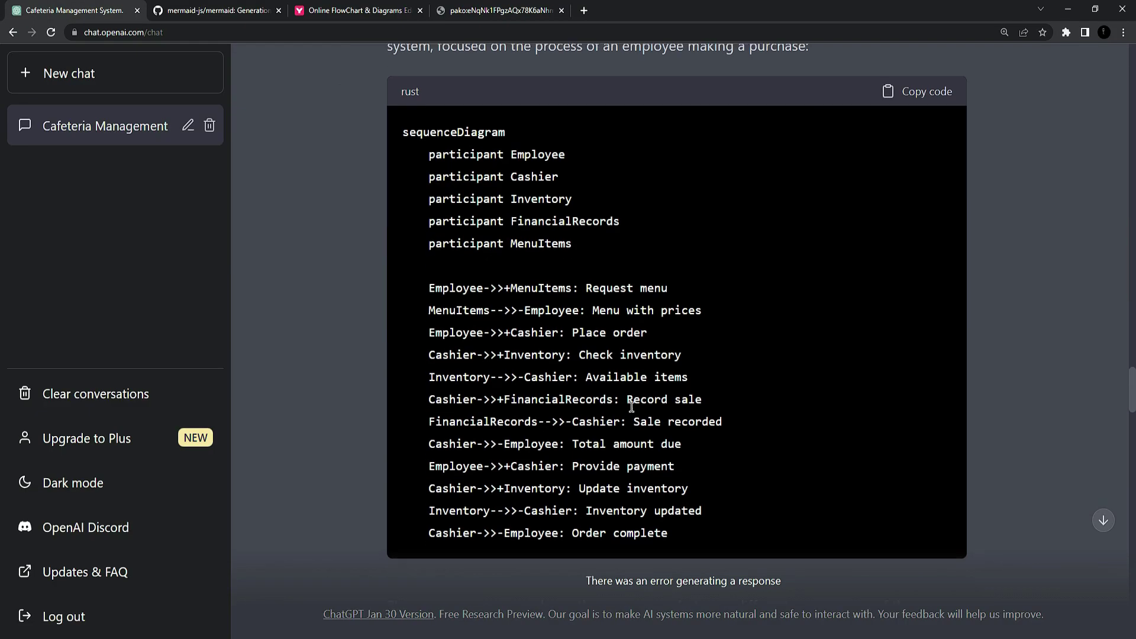
pyautogui.scroll(-6, 632, 407)
pyautogui.scroll(12, 615, 361)
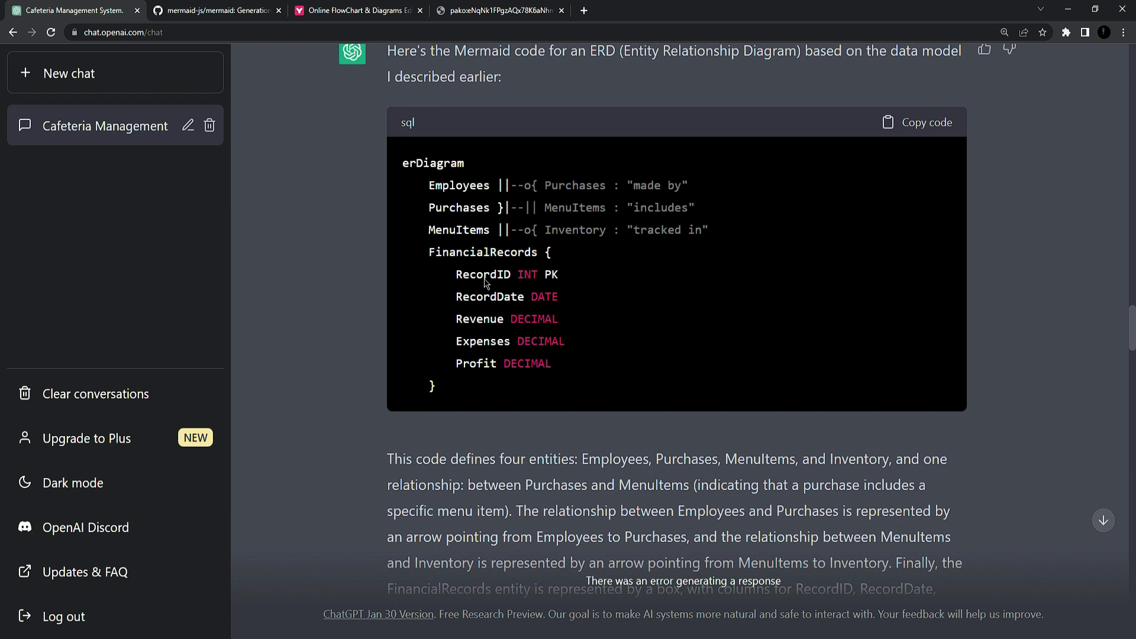
pyautogui.scroll(3, 597, 257)
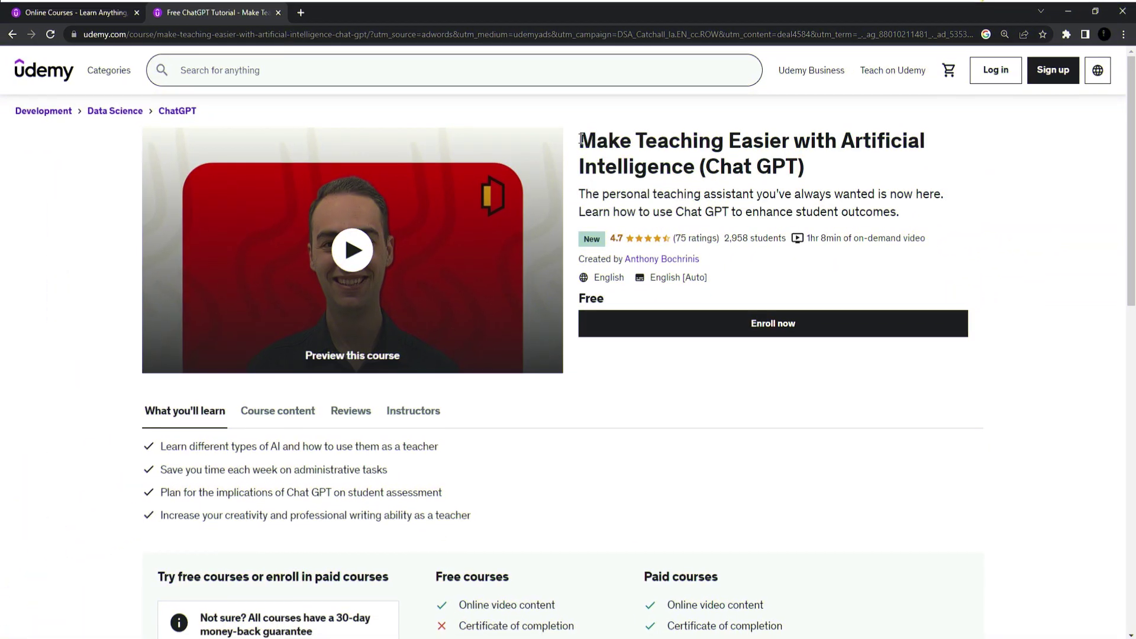
pyautogui.moveTo(578, 140); pyautogui.dragTo(737, 160)
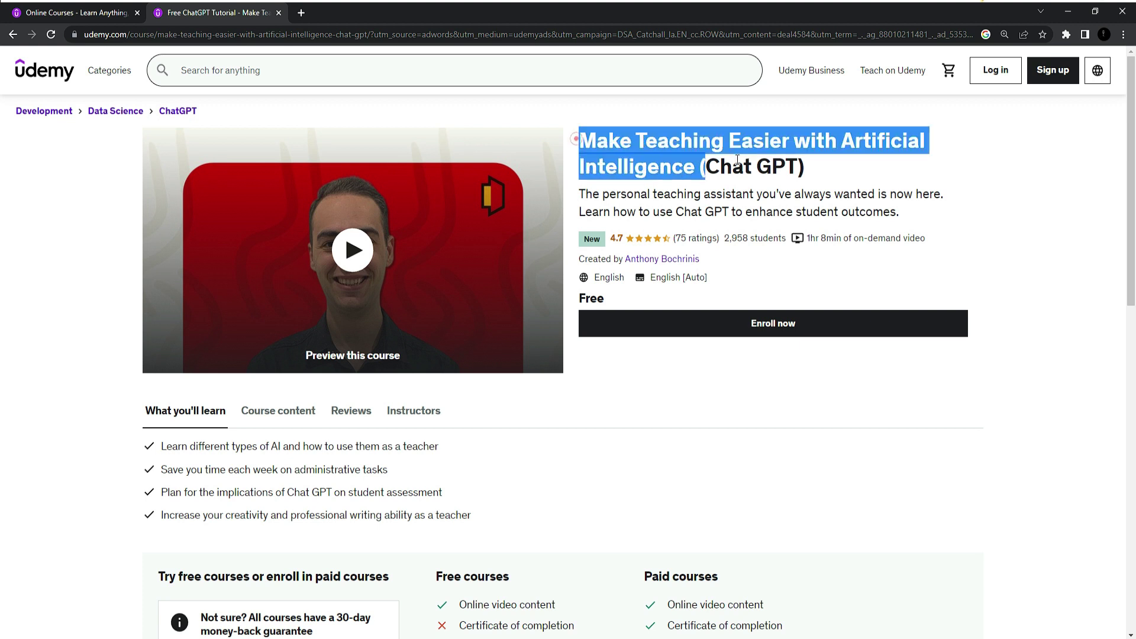
pyautogui.click(906, 161)
pyautogui.moveTo(579, 197); pyautogui.dragTo(958, 201)
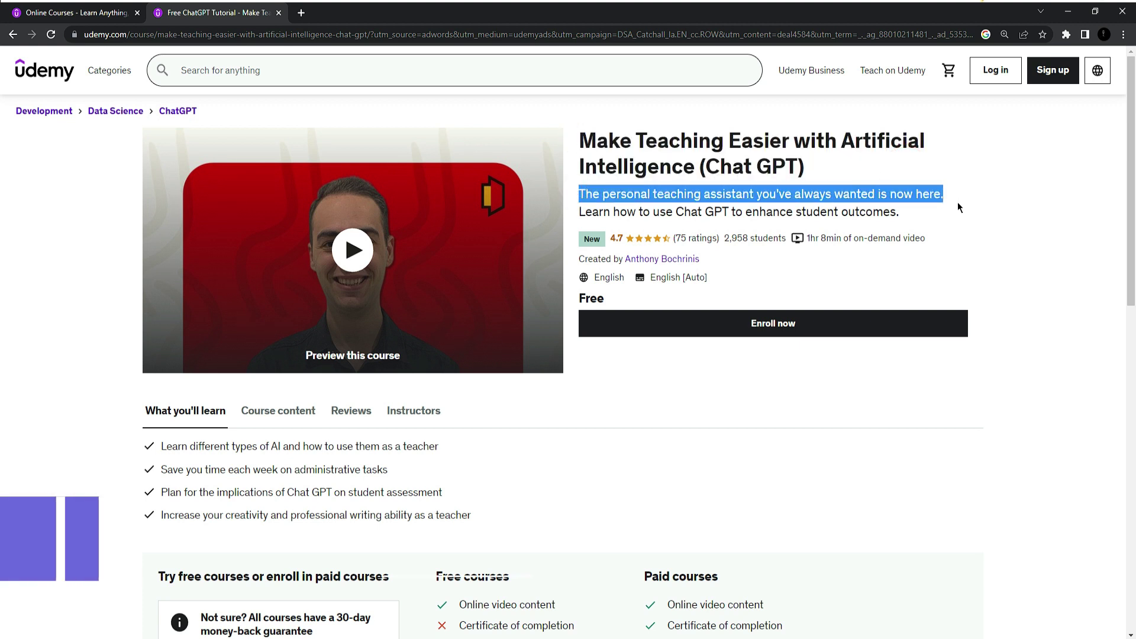
pyautogui.moveTo(577, 213); pyautogui.dragTo(899, 213)
pyautogui.click(924, 217)
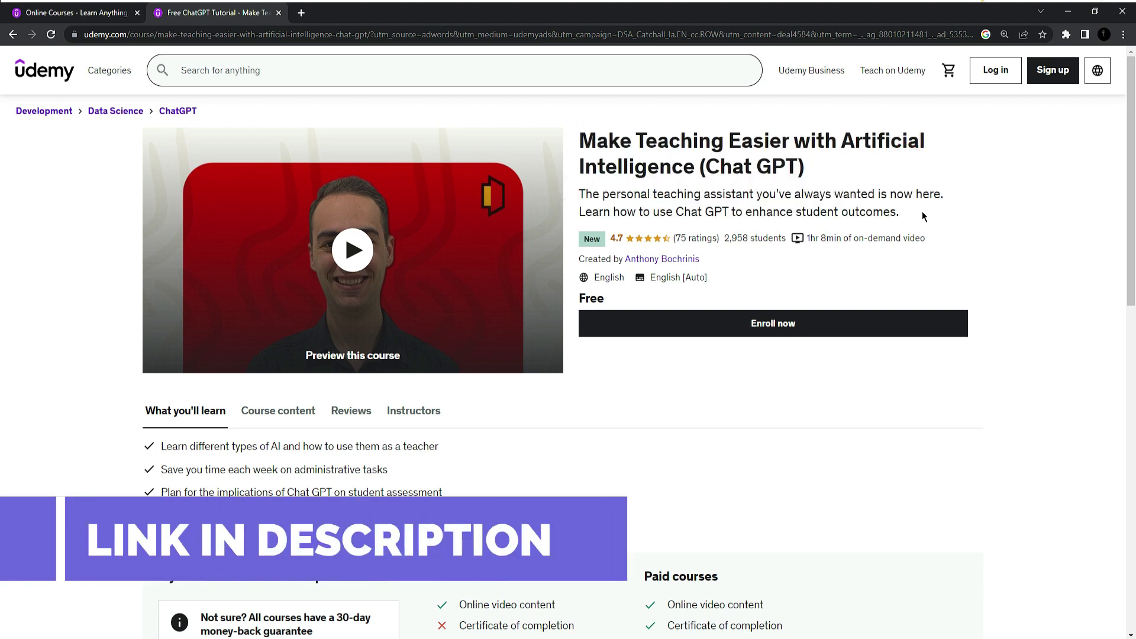
pyautogui.moveTo(606, 297); pyautogui.dragTo(584, 298)
pyautogui.moveTo(258, 467); pyautogui.dragTo(481, 499)
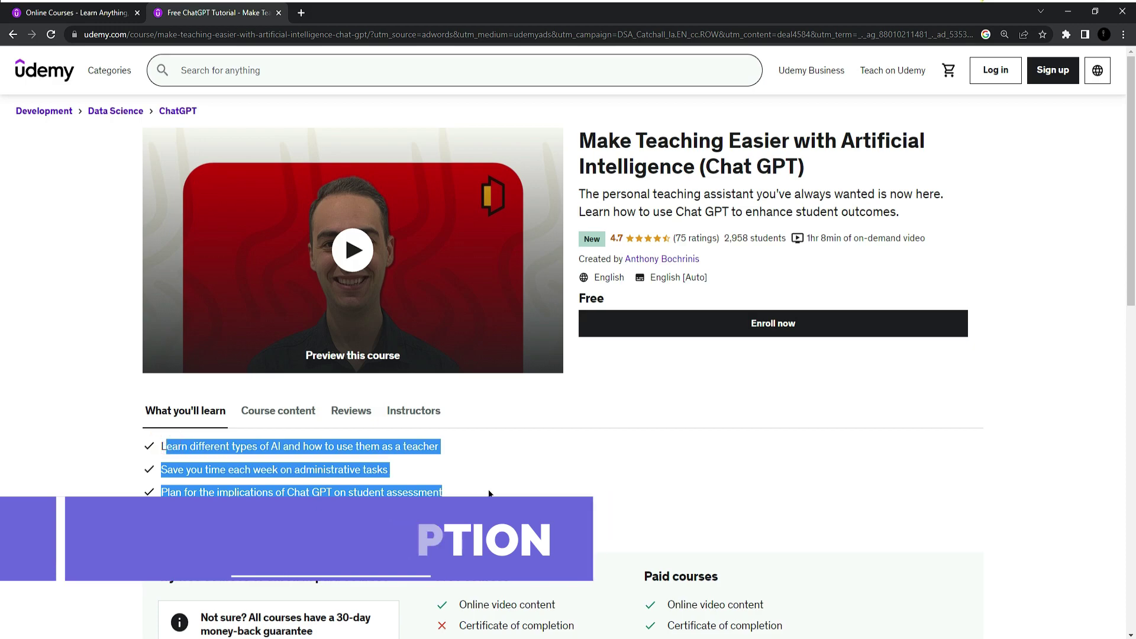
pyautogui.click(484, 489)
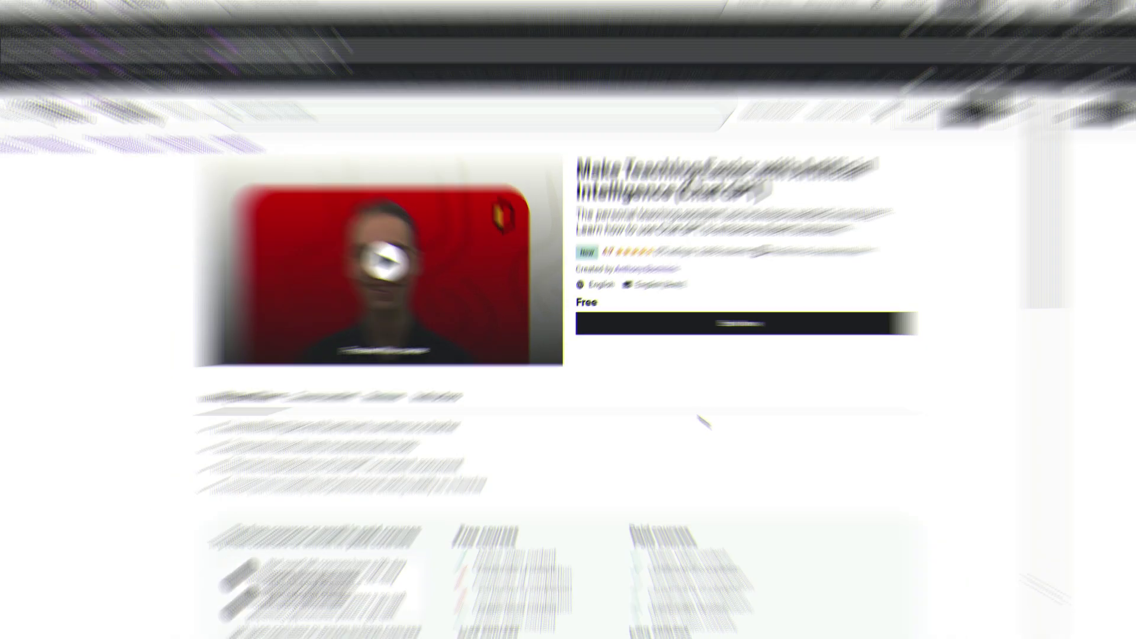